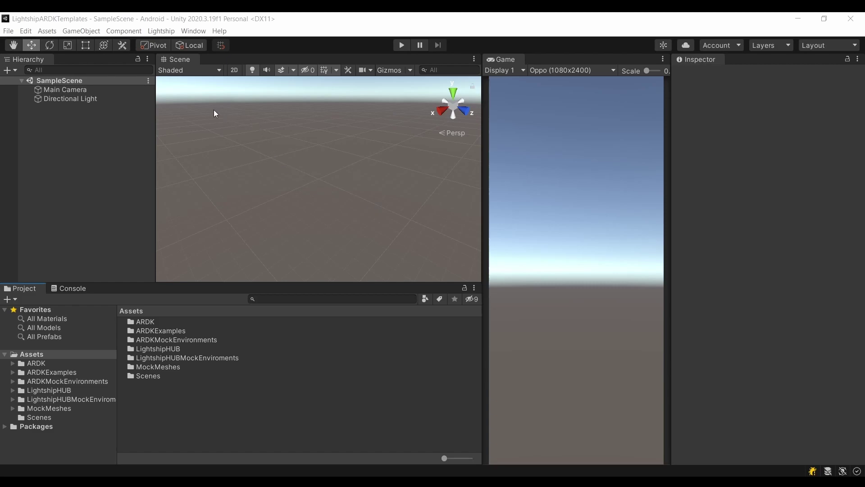
Step: Add the Object Placement template from the Lightship templates gallery to the sample scene
left_click(161, 33)
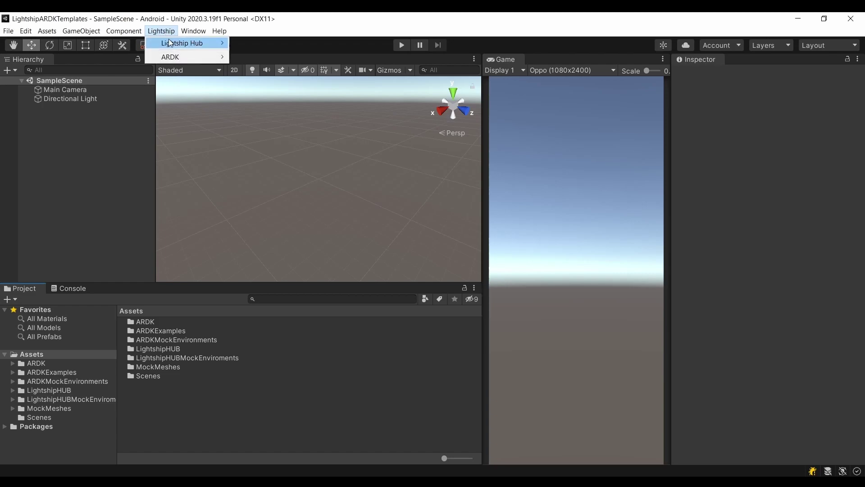
mouse_move(170, 43)
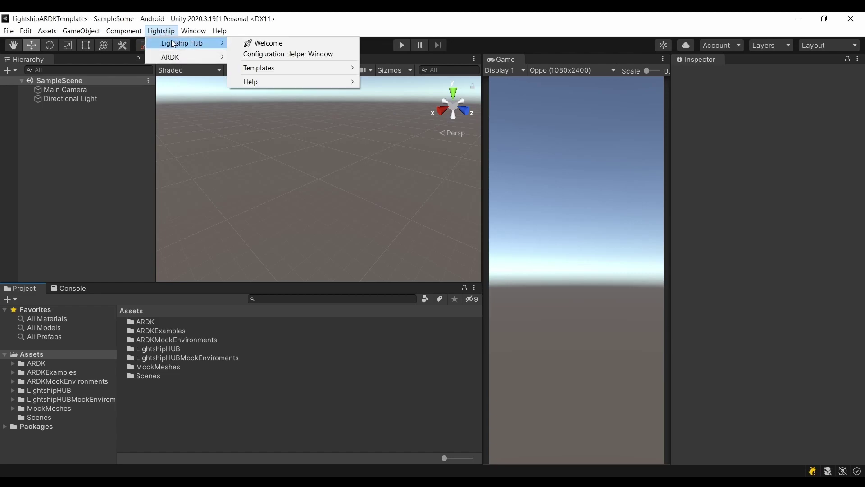
left_click(266, 43)
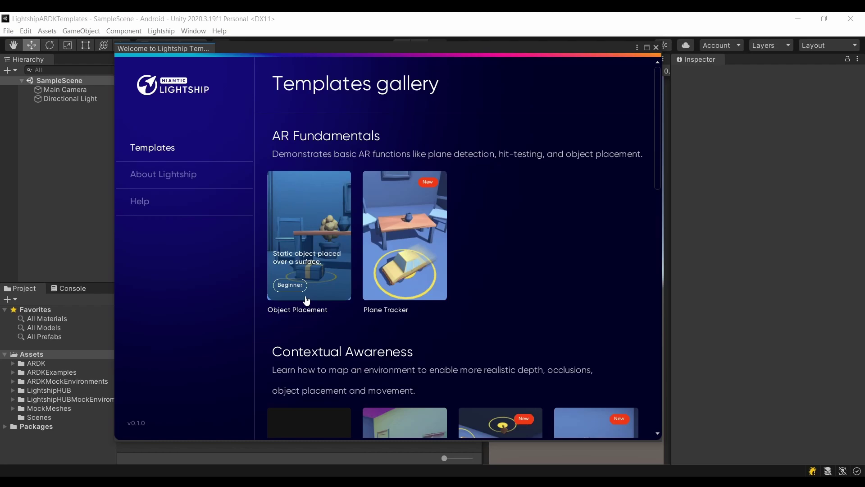
left_click(308, 235)
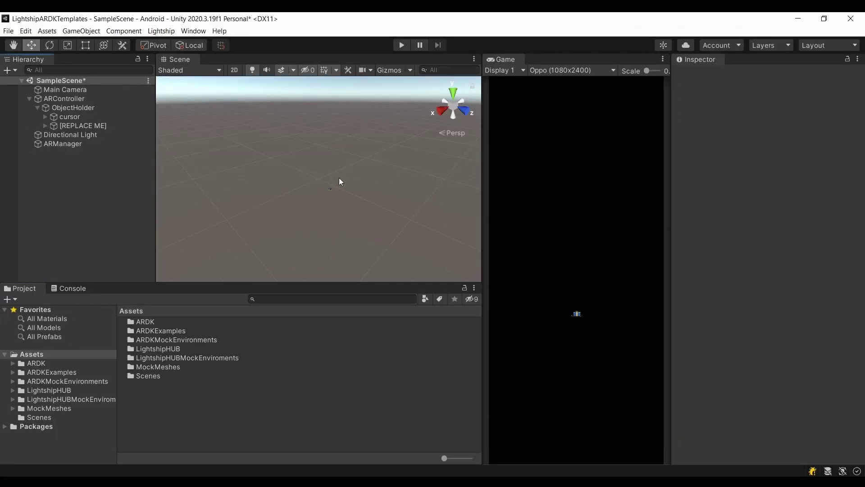
Step: Examine the components on Main Camera and ARManager, collapsing ARManager's Transform, Capability Checker, AR Session Manager and Android Permission Requester
left_click(72, 91)
scroll(726, 380, "down", 3)
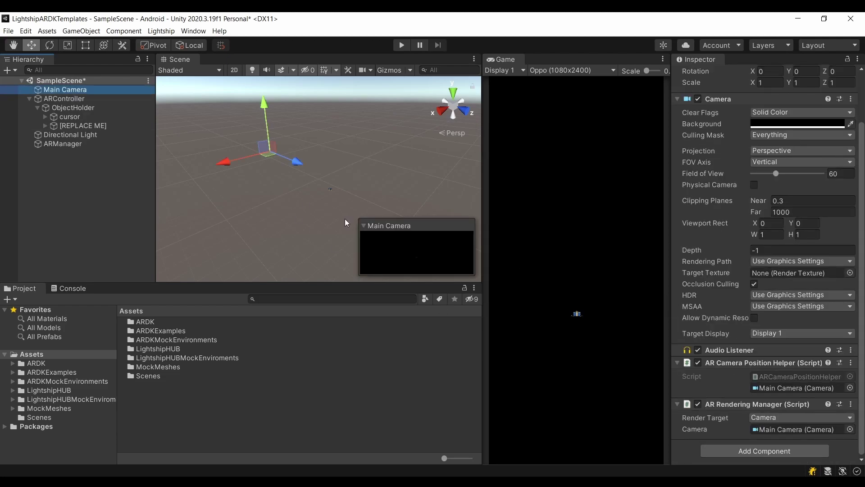
left_click(85, 147)
scroll(712, 182, "up", 3)
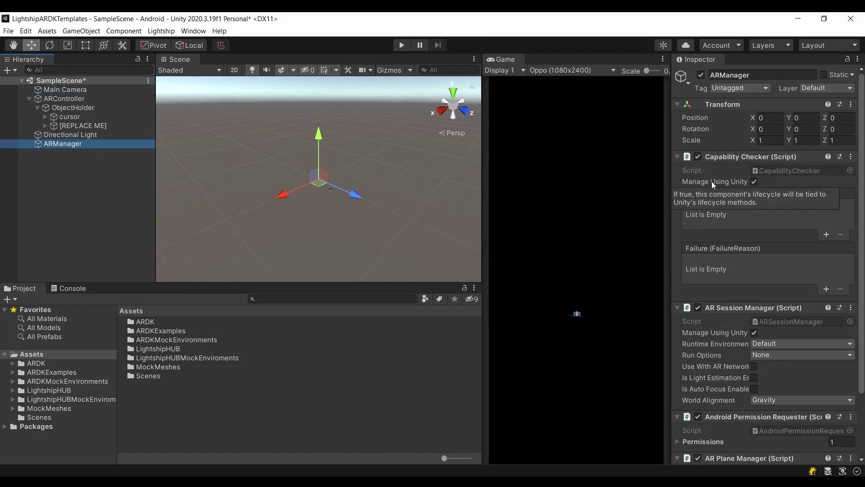
left_click(680, 103)
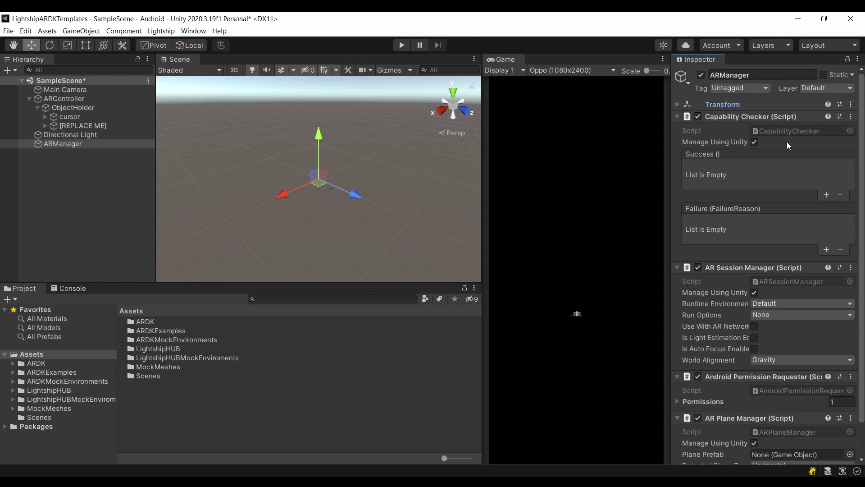
left_click(677, 117)
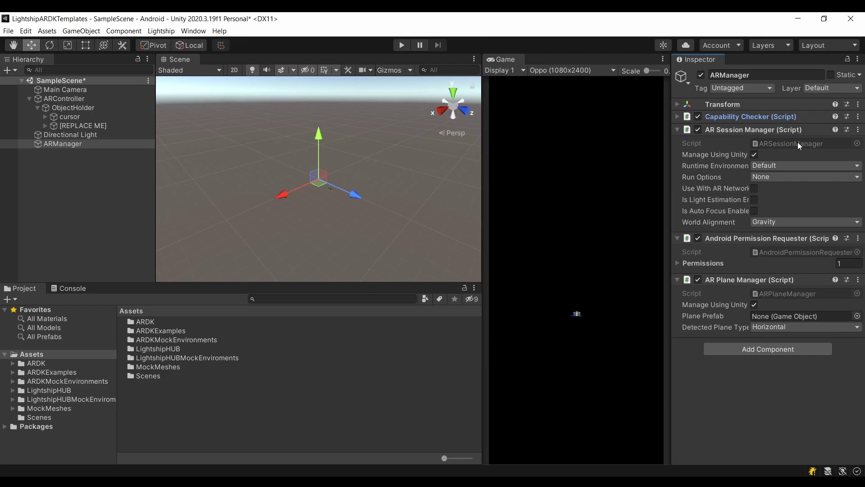
left_click(678, 130)
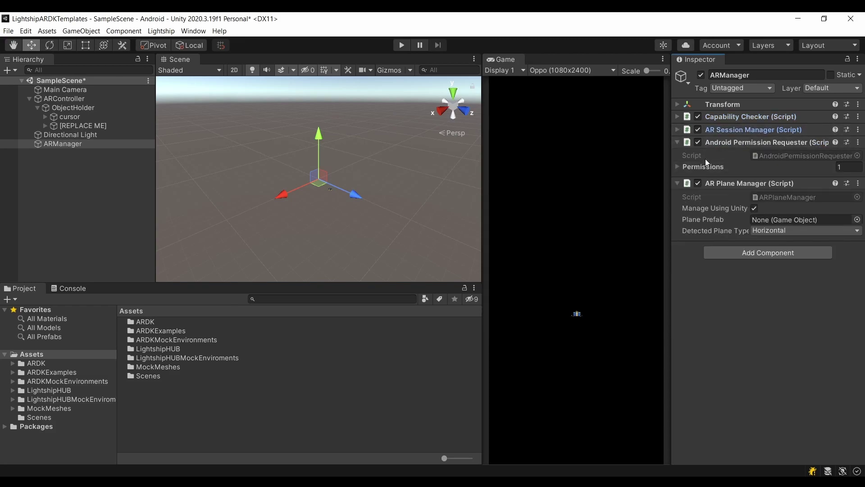
left_click(676, 167)
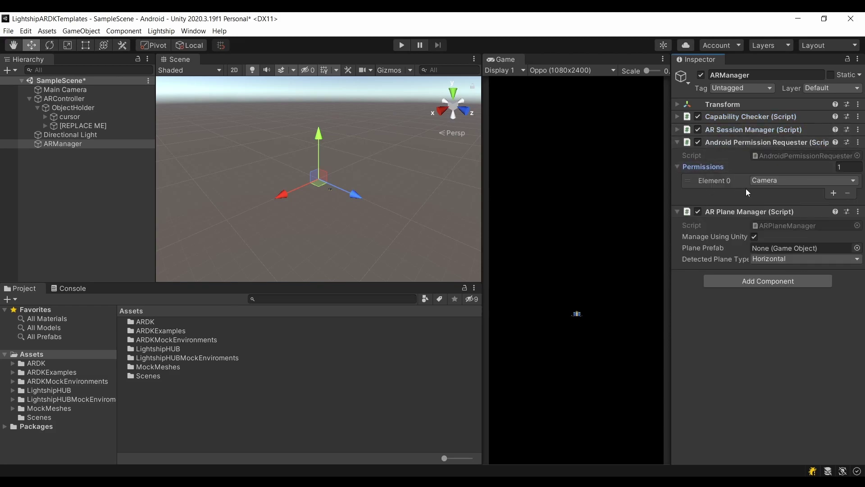
left_click(678, 142)
Step: Assign the PlanePrefab asset as ARManager's plane prefab and set its detected plane types to Everything
mouse_move(707, 182)
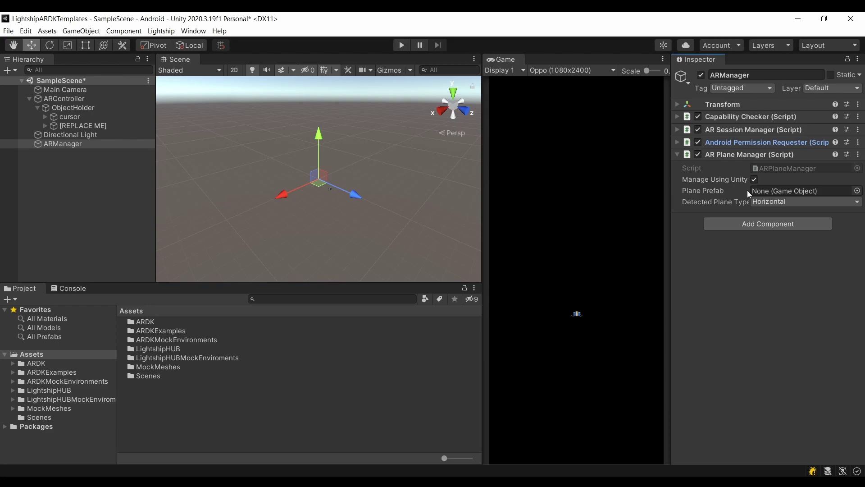
left_click(329, 299)
type("Planeprefab")
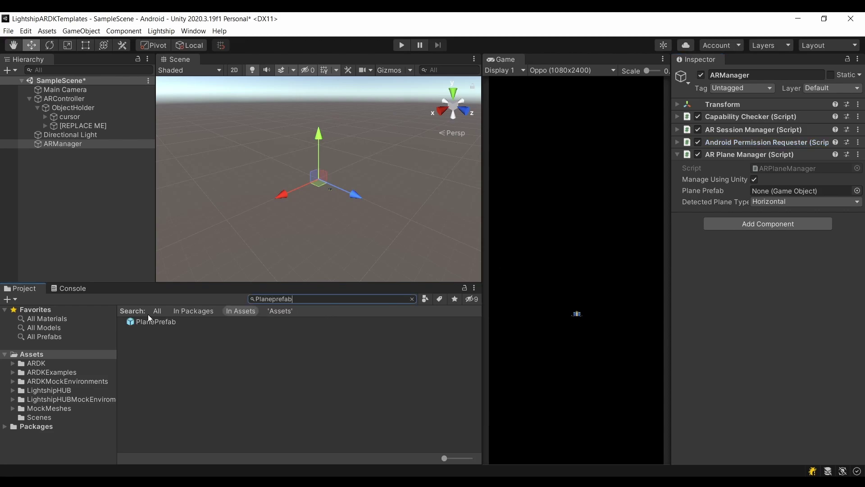
left_click_drag(149, 322, 796, 191)
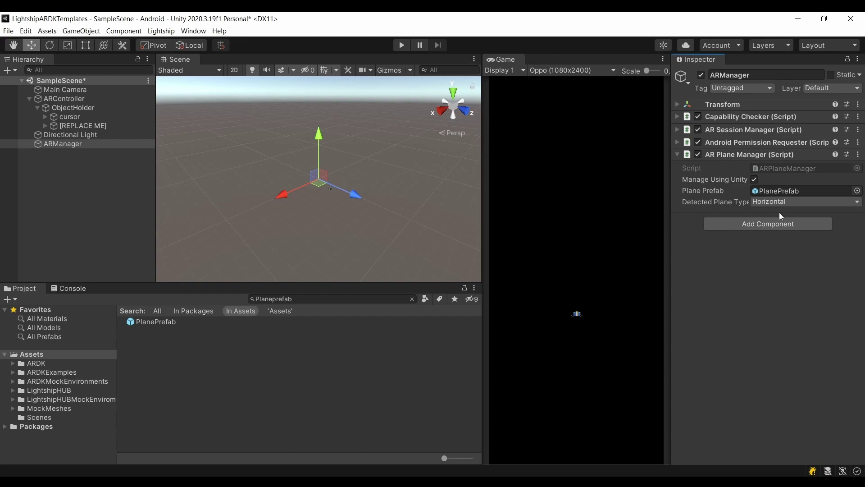
left_click(772, 204)
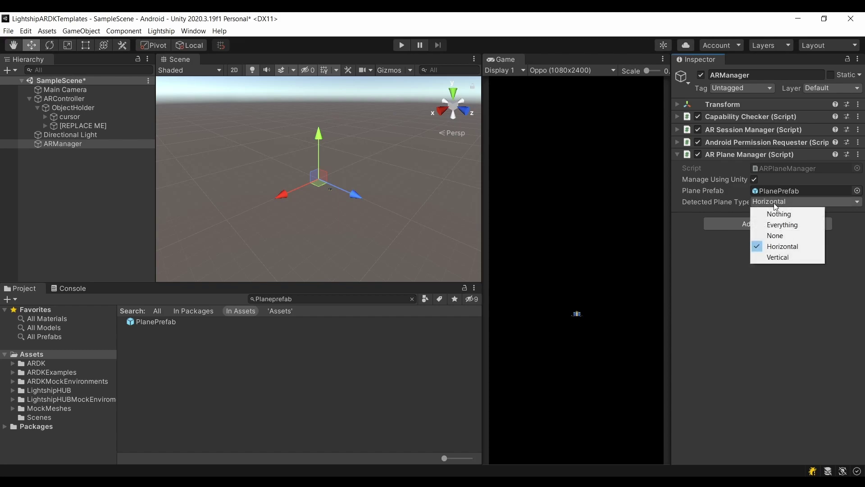
left_click(779, 228)
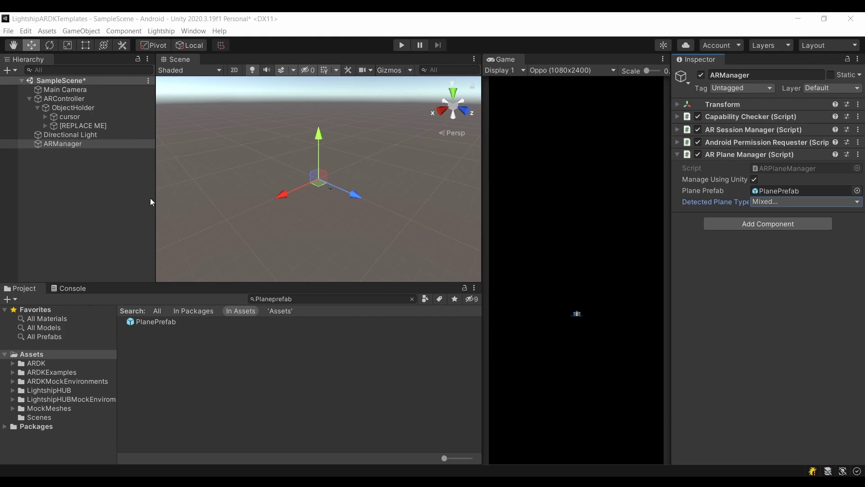
Step: Show the [REPLACE ME] gift object in the scene and dock the Virtual Studio window beside the Inspector
left_click(96, 127)
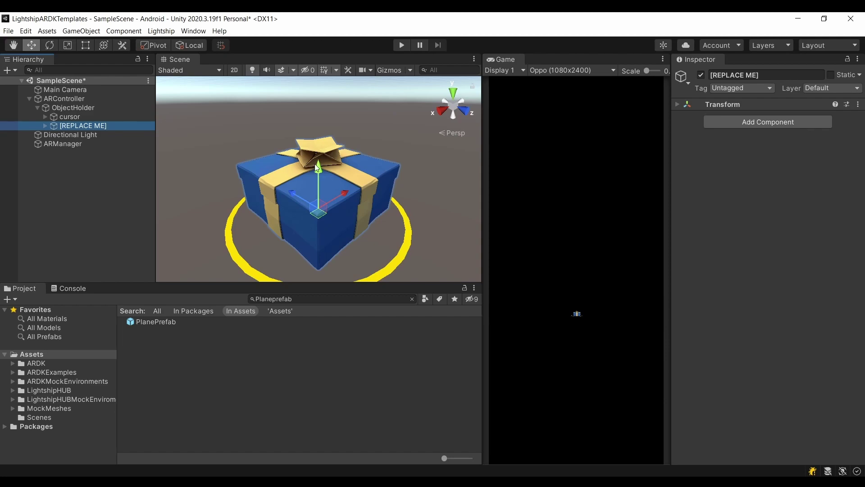
left_click(163, 32)
mouse_move(175, 57)
left_click(244, 59)
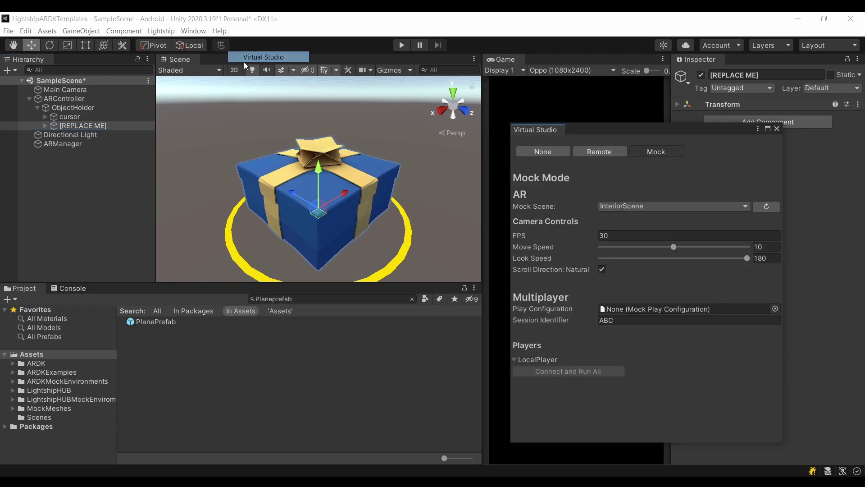
left_click_drag(582, 121, 740, 67)
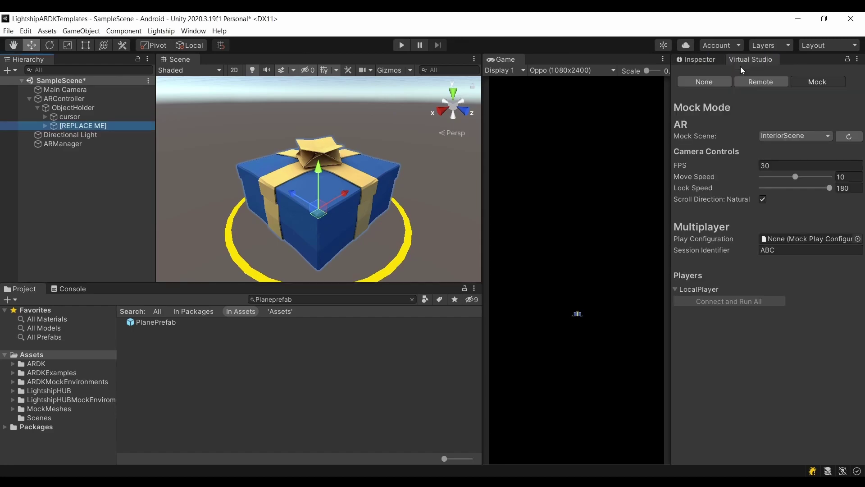
Step: Choose Mock mode with InteriorScene as the mock scene and run the project in the editor
left_click(811, 84)
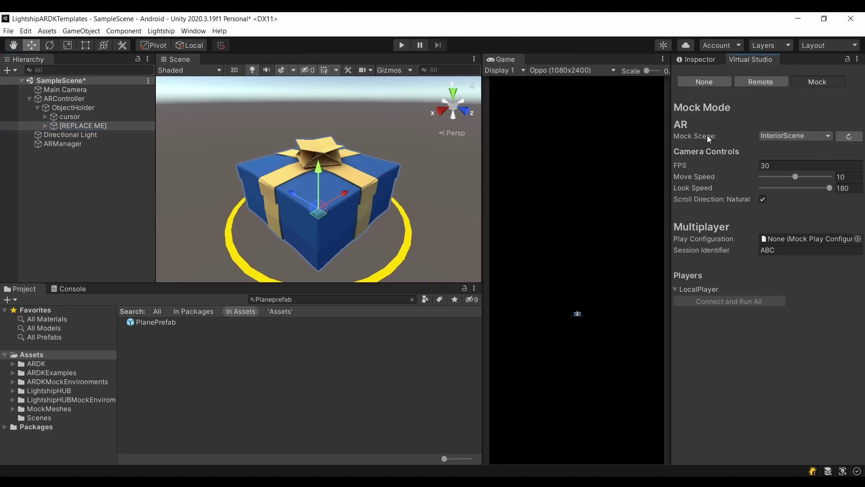
left_click(780, 139)
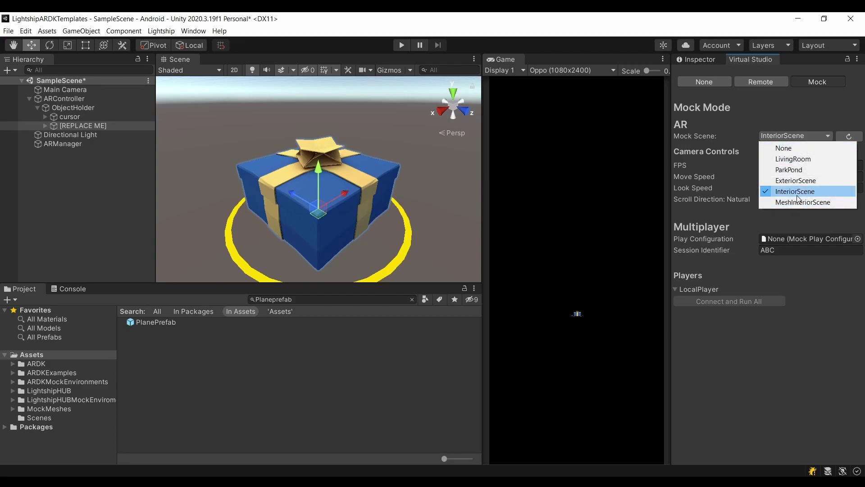
left_click(796, 193)
left_click(401, 46)
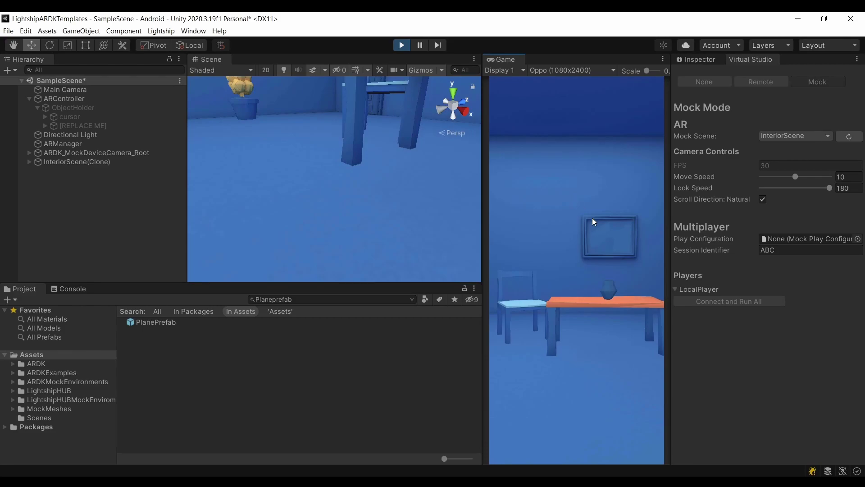
Step: Look around the mock room and test placing the gift at several spots on the floor near the door
right_click_drag(580, 231, 546, 228)
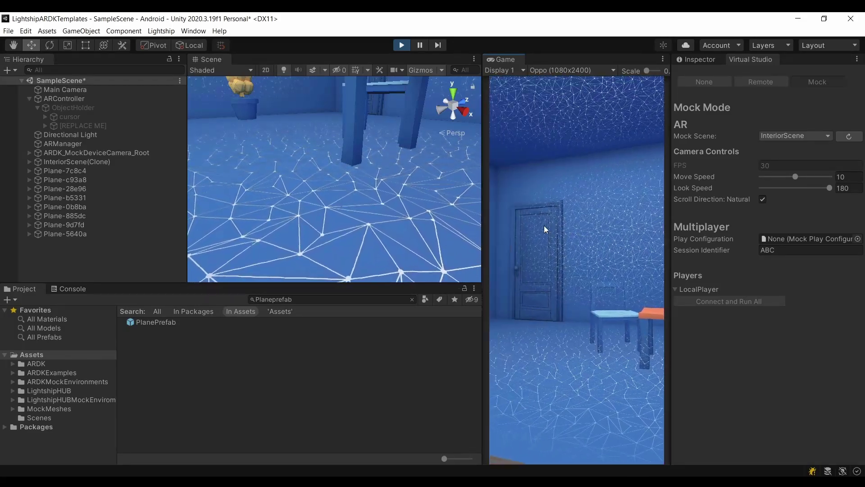
right_click_drag(560, 279, 553, 285)
left_click(542, 348)
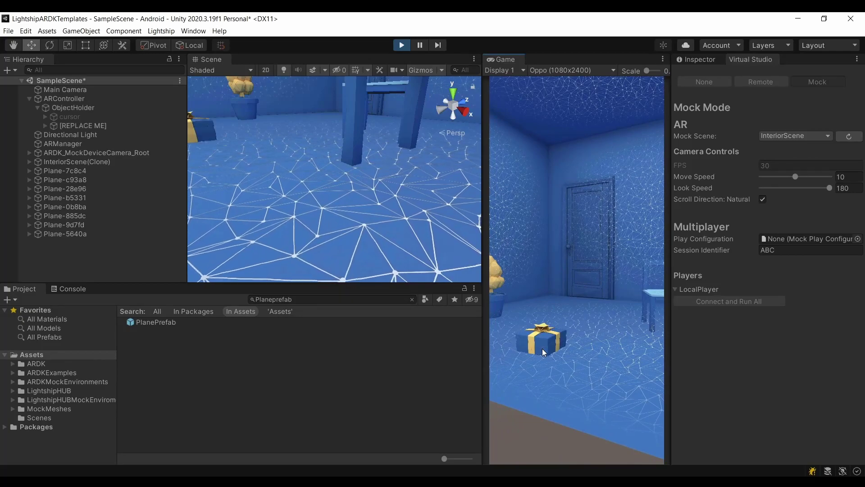
left_click(550, 346)
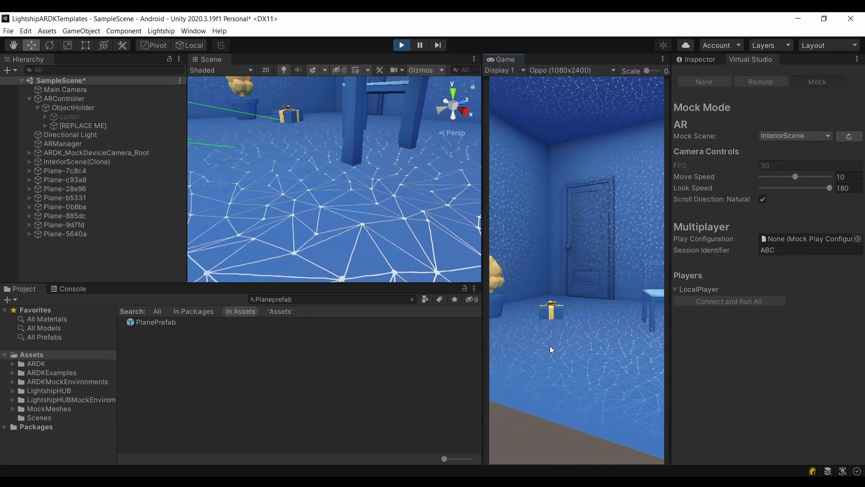
left_click(625, 359)
left_click(610, 312)
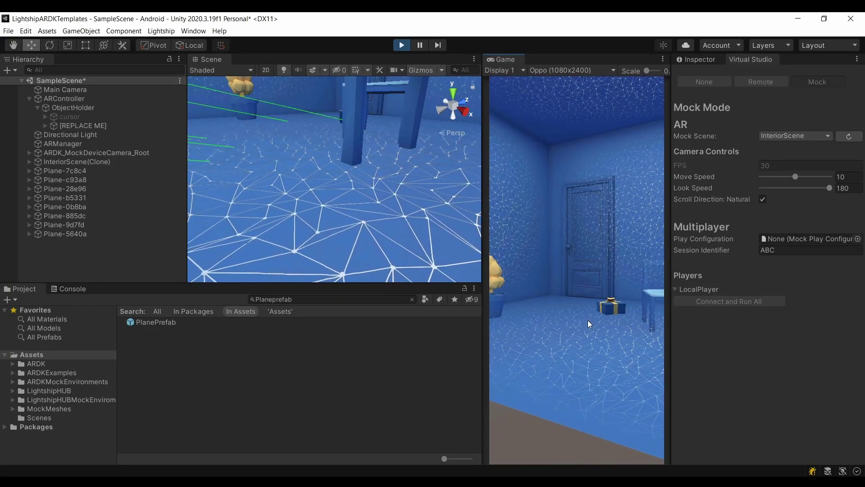
Step: Frame the whole room in the Scene view and test moving the gift across the floor between plant and table
scroll(329, 202, "down", 5)
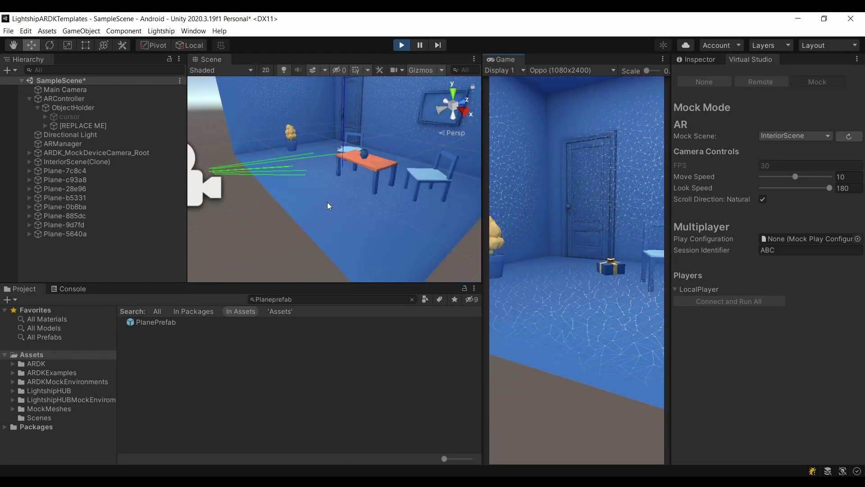
left_click_drag(327, 202, 325, 175, "alt")
left_click(568, 359)
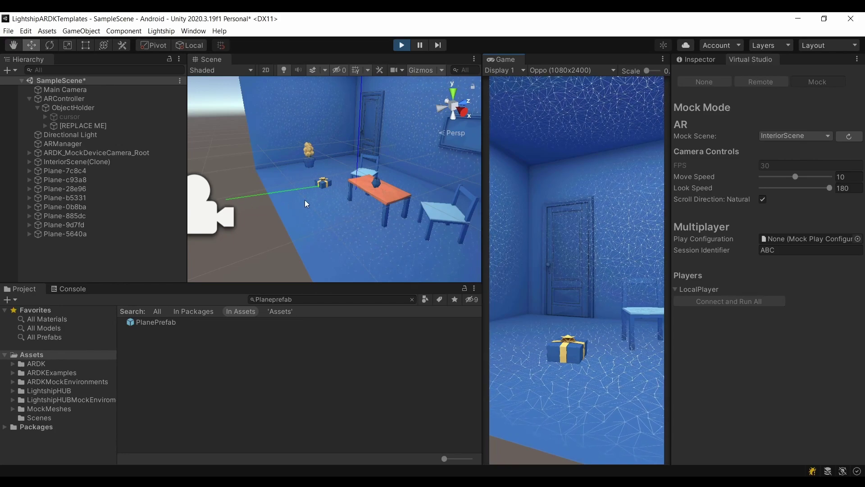
left_click(559, 349)
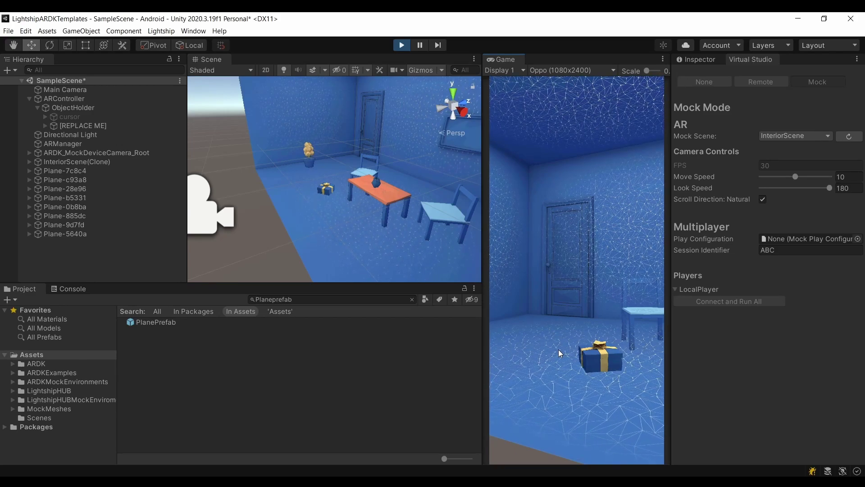
left_click(549, 372)
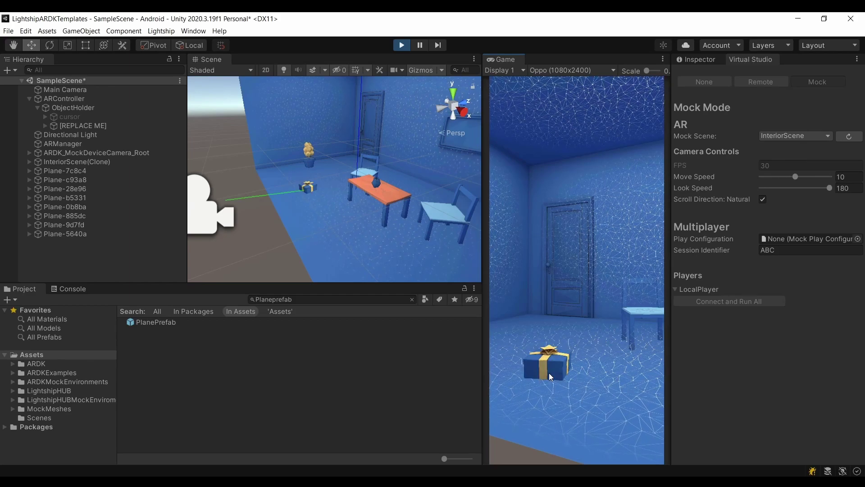
left_click(612, 361)
left_click(558, 368)
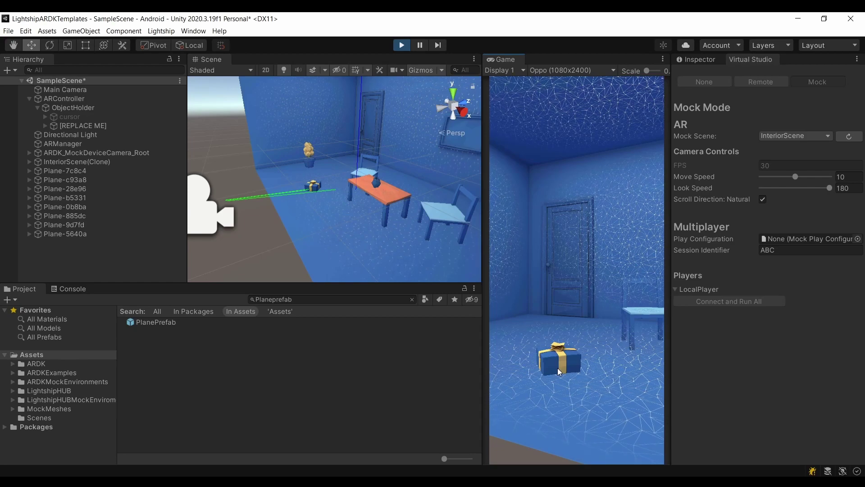
Step: Test placing the gift on the wall beside the door and on the ceiling, and stop the play session
right_click_drag(555, 354, 589, 340)
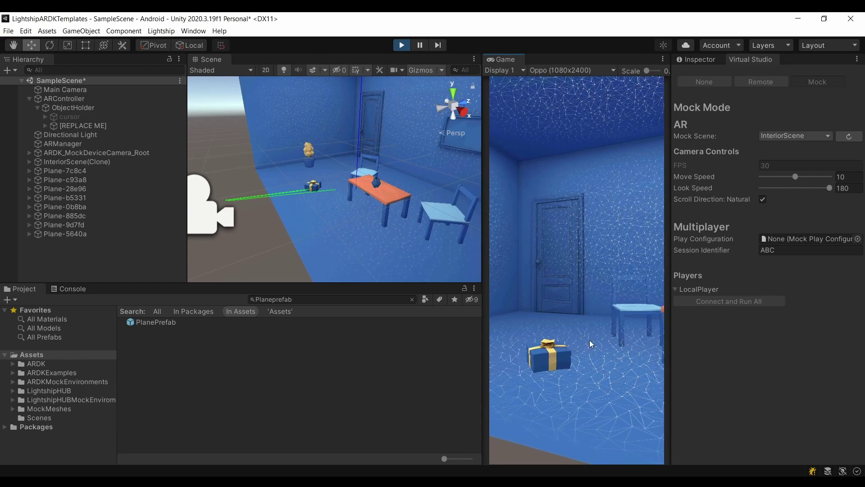
left_click(610, 255)
left_click(597, 279)
left_click(588, 283)
left_click(607, 252)
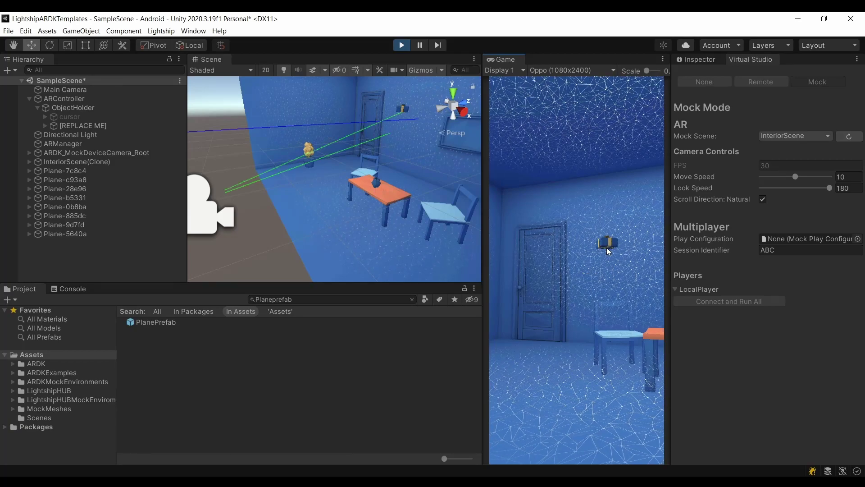
right_click_drag(599, 259, 598, 216)
left_click(587, 184)
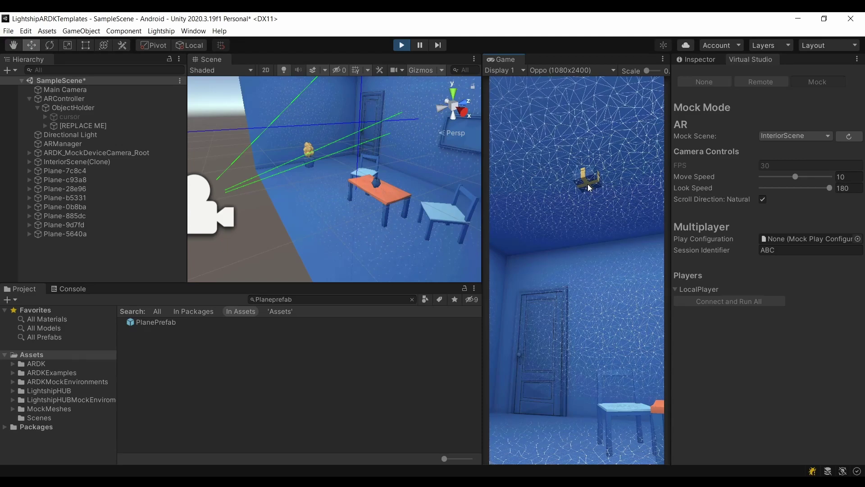
left_click(613, 291)
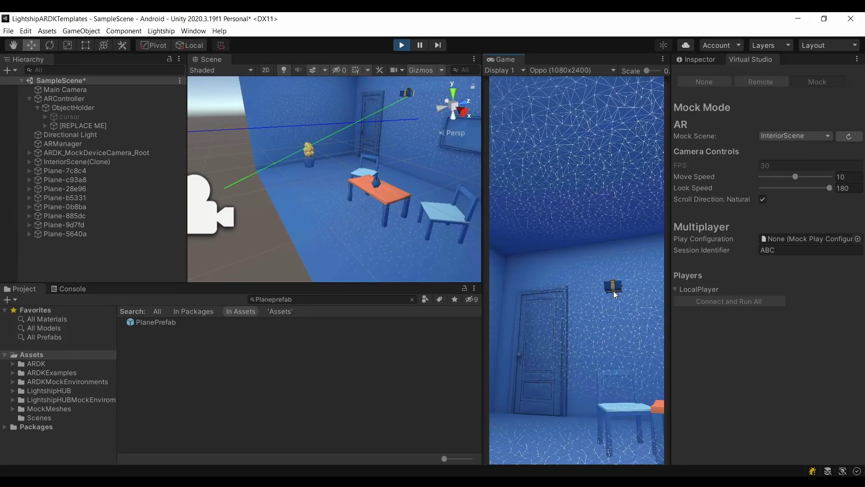
left_click(402, 47)
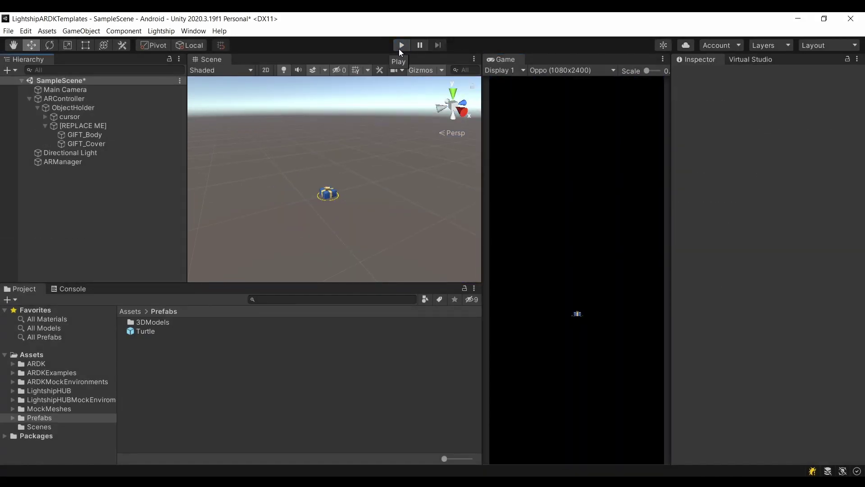
Step: Enable Multiple Instances in the Placement Controller component of the ARController object
left_click(145, 99)
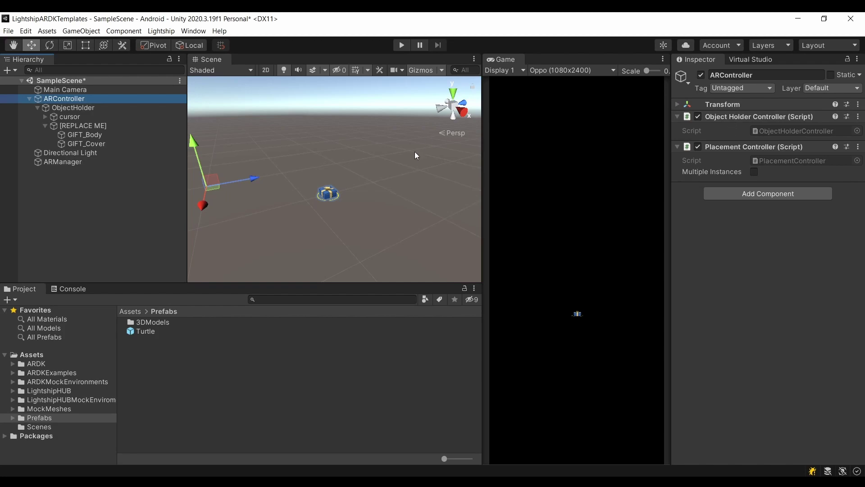
scroll(291, 223, "up", 5)
key("q")
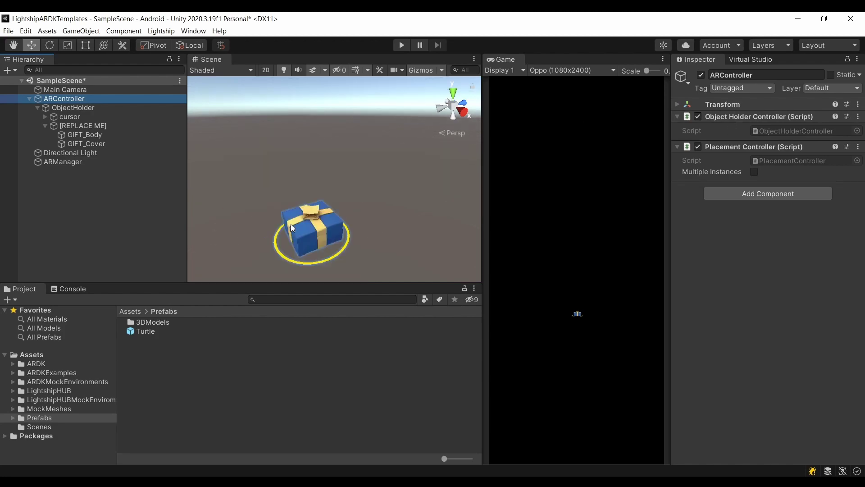
key("w")
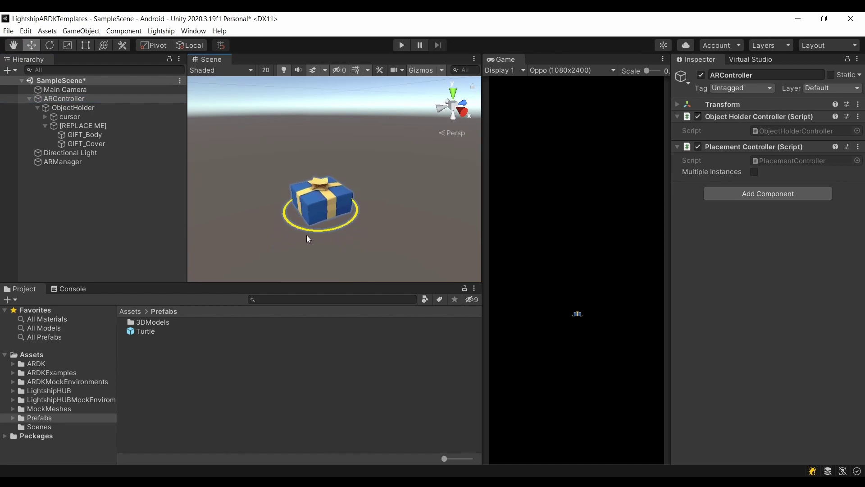
left_click(754, 175)
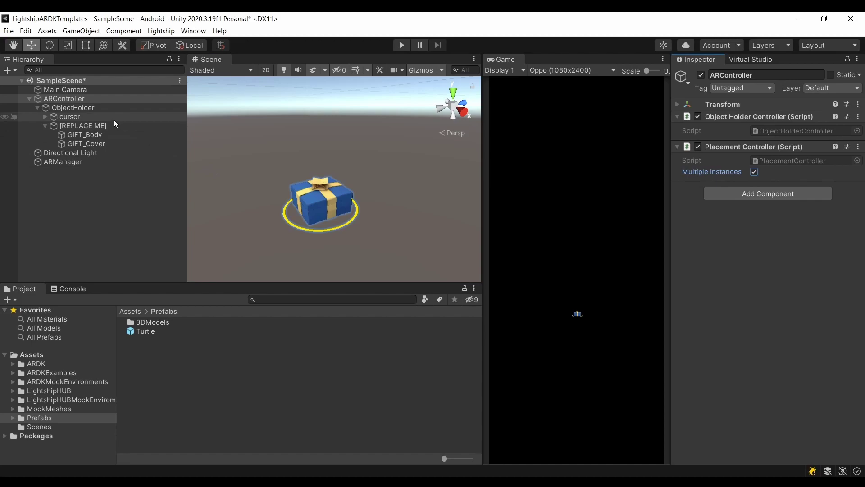
Step: Inspect the cursor and [REPLACE ME] objects inside ObjectHolder
left_click(104, 110)
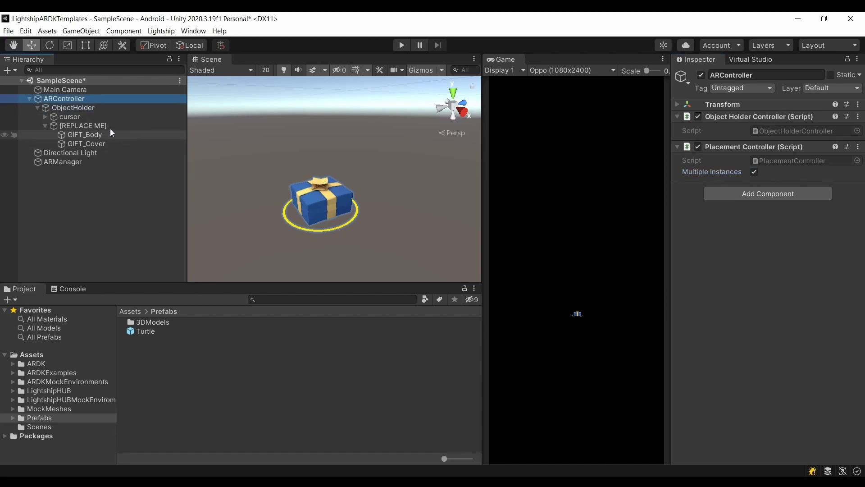
left_click(76, 119)
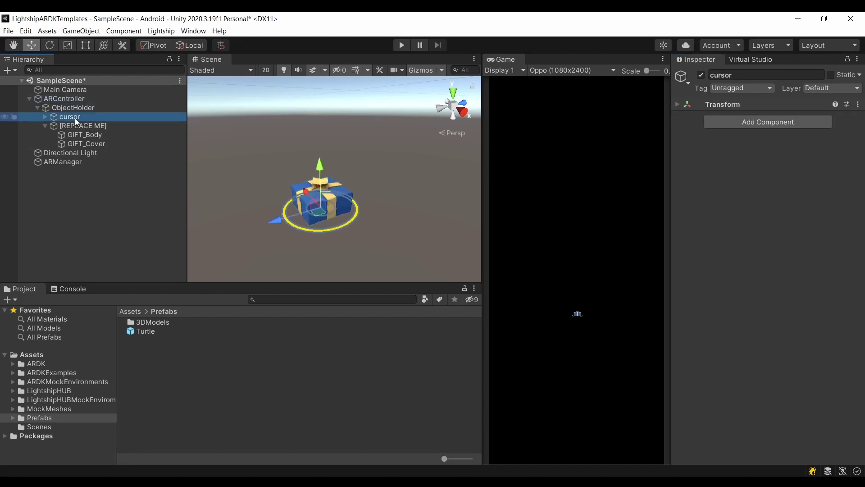
left_click(81, 126)
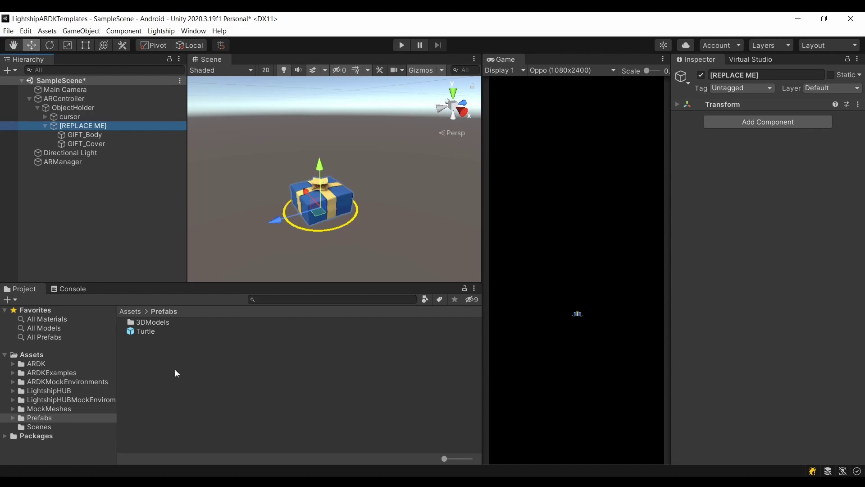
Step: Open the Turtle prefab to examine its model, and return to the sample scene
double_click(148, 334)
scroll(385, 230, "up", 5)
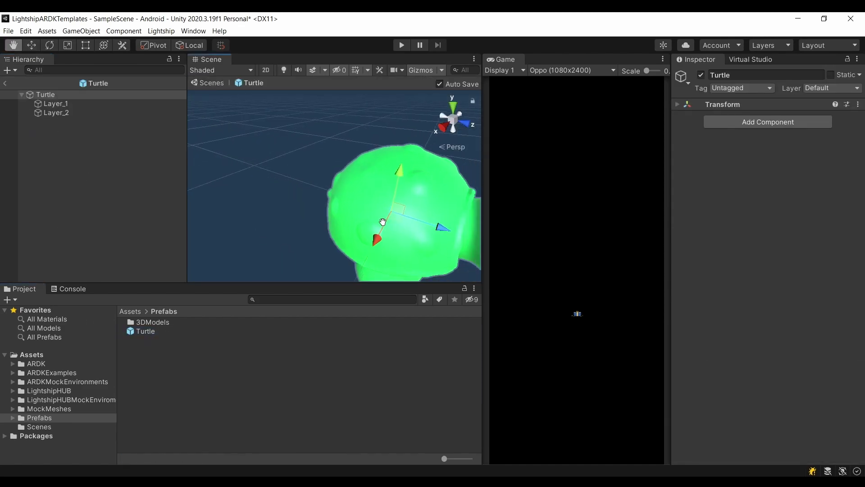
middle_click_drag(386, 231, 307, 211)
scroll(307, 212, "down", 4)
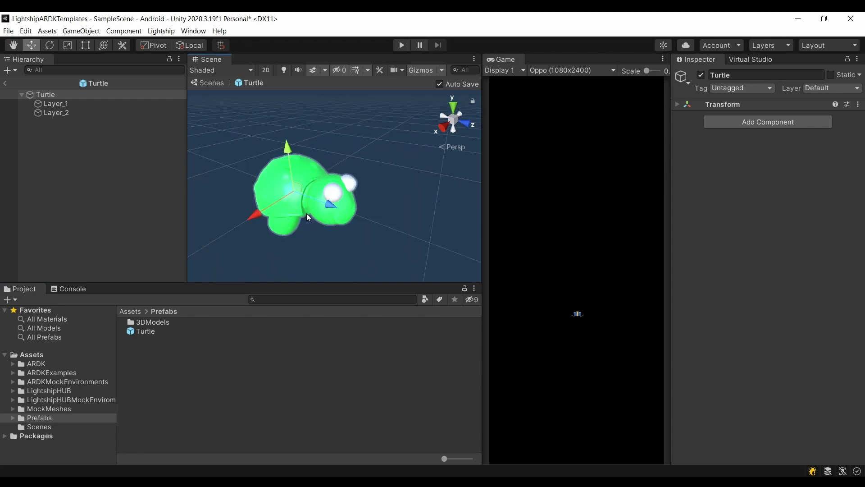
left_click(6, 84)
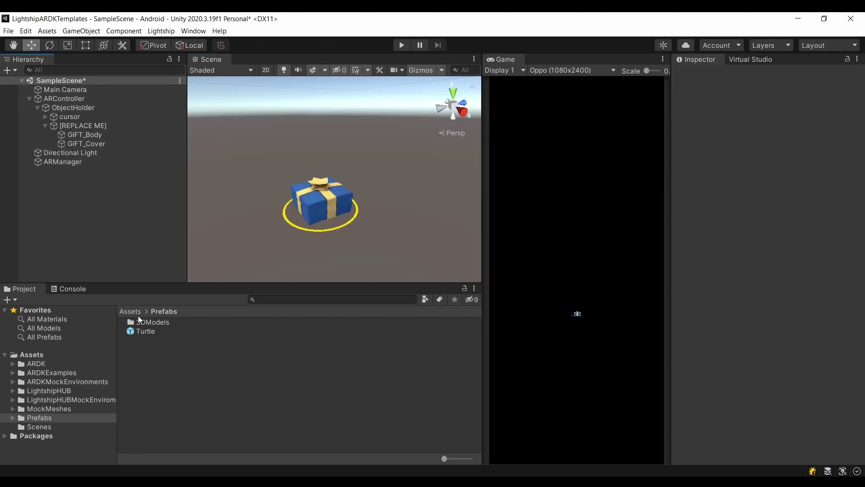
Step: Add the Turtle prefab as a child of [REPLACE ME] and deactivate the GIFT_Body and GIFT_Cover objects
left_click_drag(146, 331, 95, 131)
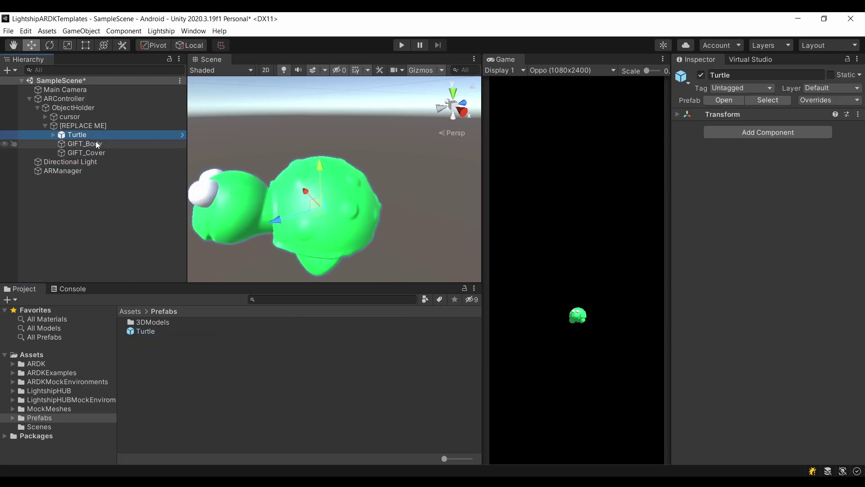
left_click(97, 144)
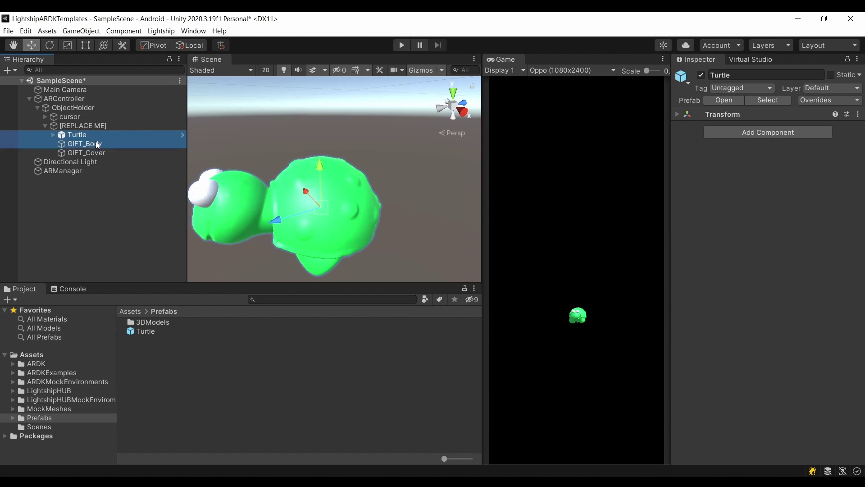
left_click(104, 154, "shift")
left_click(700, 75)
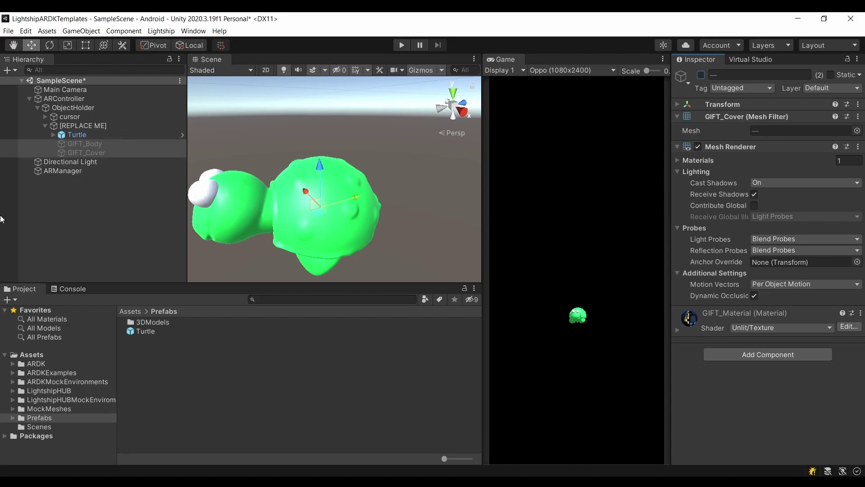
Step: Set the Turtle's scale to 0.4 on the X, Y and Z axes
left_click(84, 135)
left_click(671, 116)
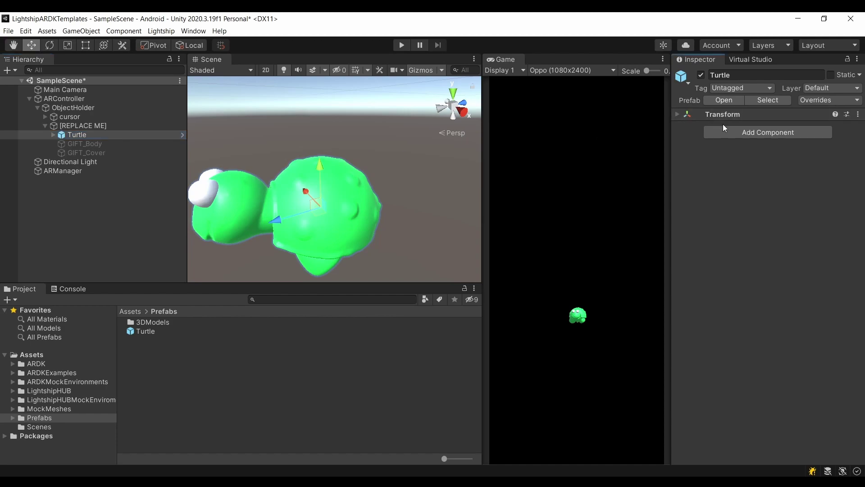
left_click(678, 115)
left_click(759, 147)
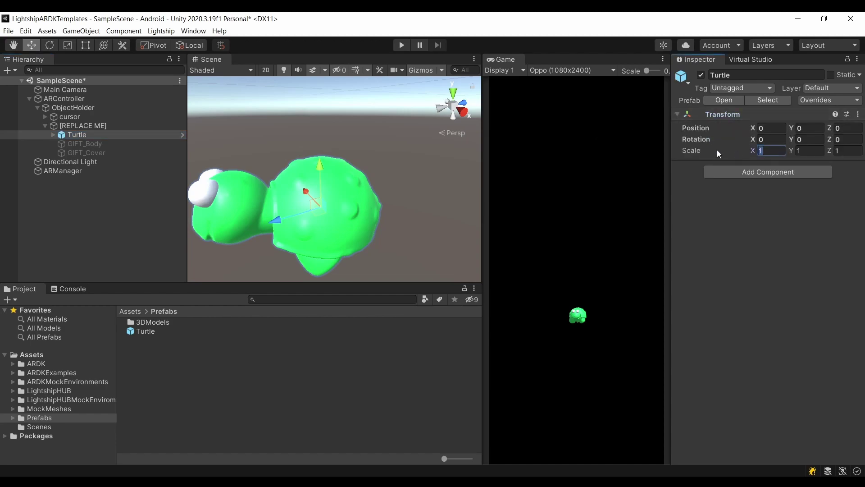
type("0.")
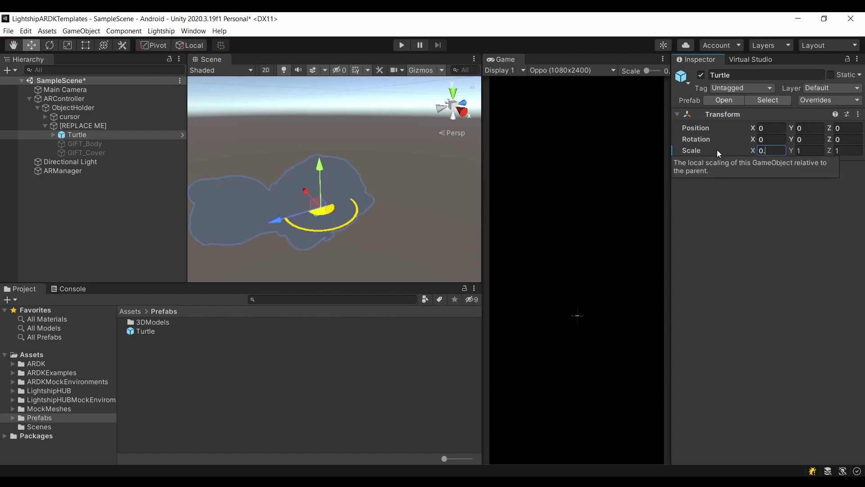
type("4")
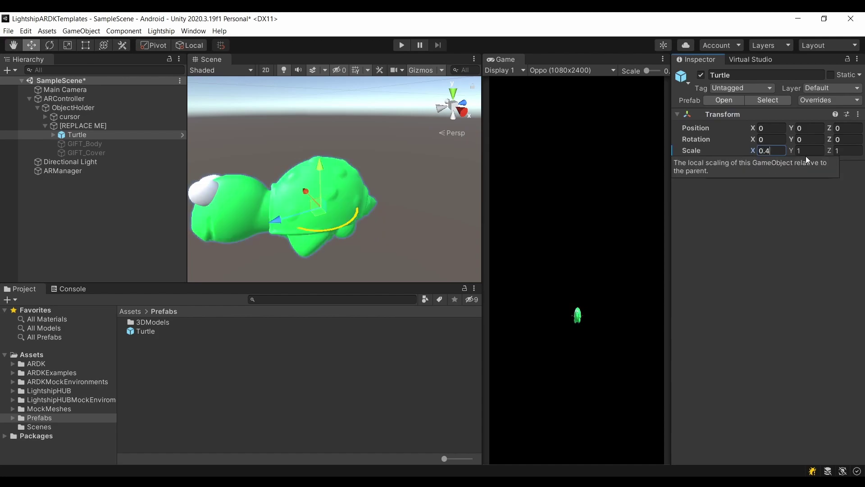
key("Tab")
type("0.4")
key("Tab")
type("0.4")
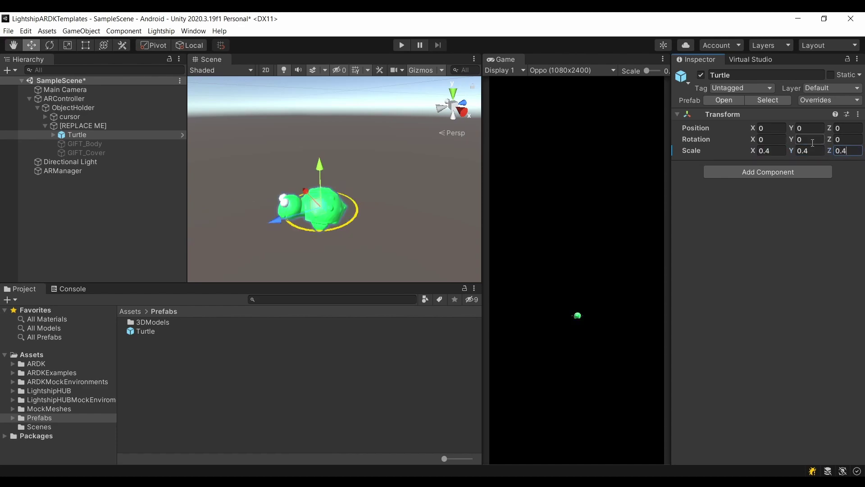
Step: Raise the Turtle to a Y position of about 0.056 so its feet rest on the cursor ring
left_click(466, 112)
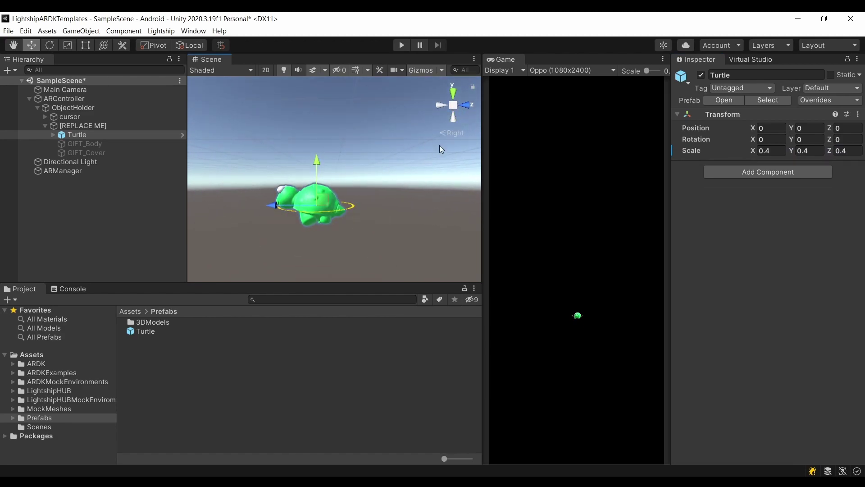
left_click_drag(319, 182, 318, 171)
left_click(466, 106)
left_click(453, 94)
left_click(467, 106)
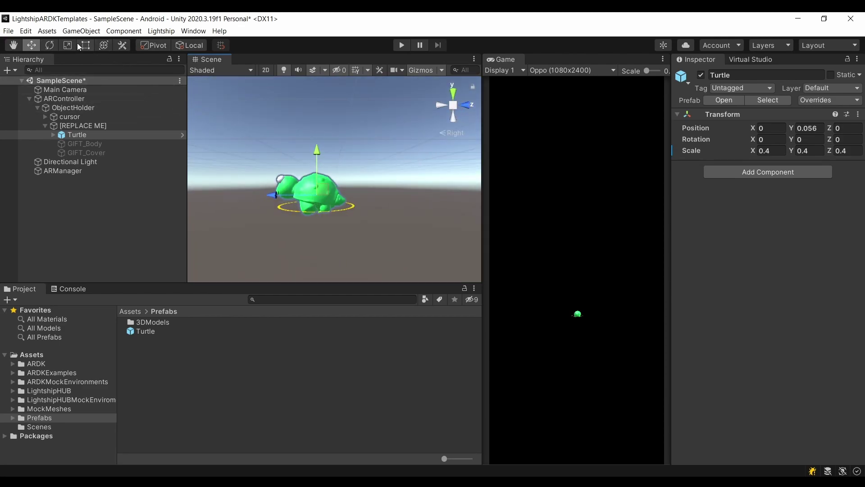
Step: Rotate the Turtle about 5.3 degrees around its X axis
left_click(49, 45)
left_click_drag(361, 194, 338, 221)
scroll(189, 203, "up", 3)
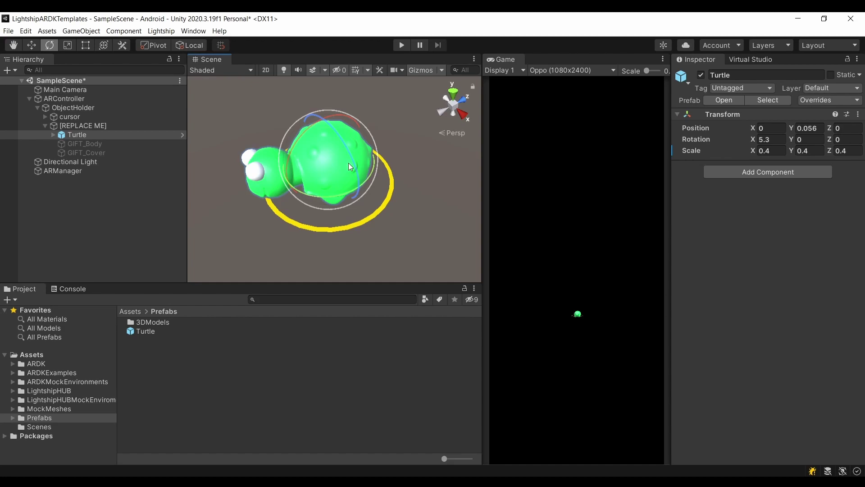
Step: Open ARController's PlacementController script in Visual Studio and read through its Update and TouchBegan methods
left_click(133, 99)
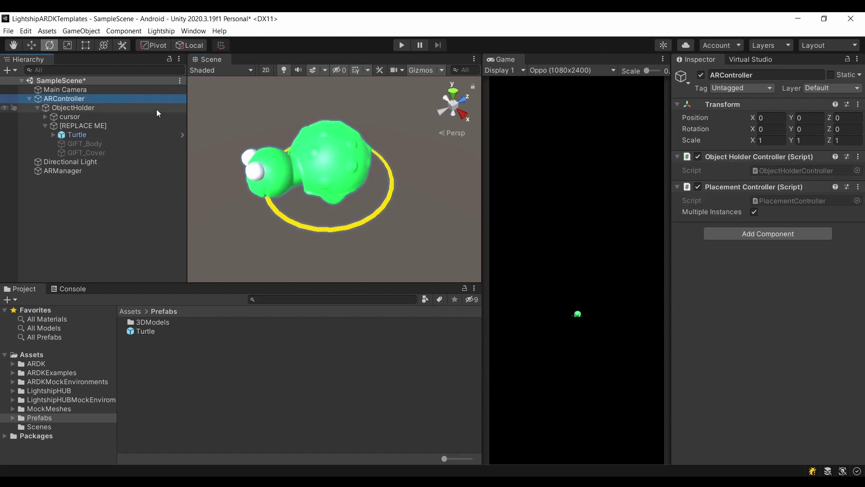
left_click(857, 188)
left_click(799, 306)
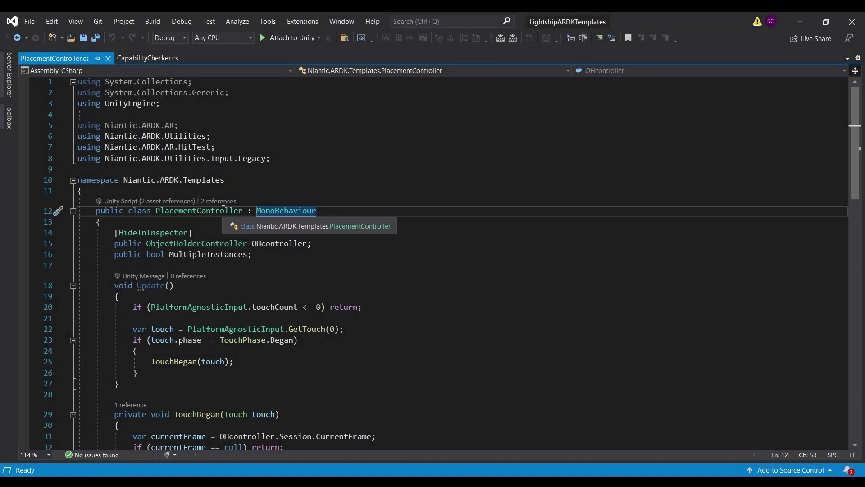
left_click(223, 211)
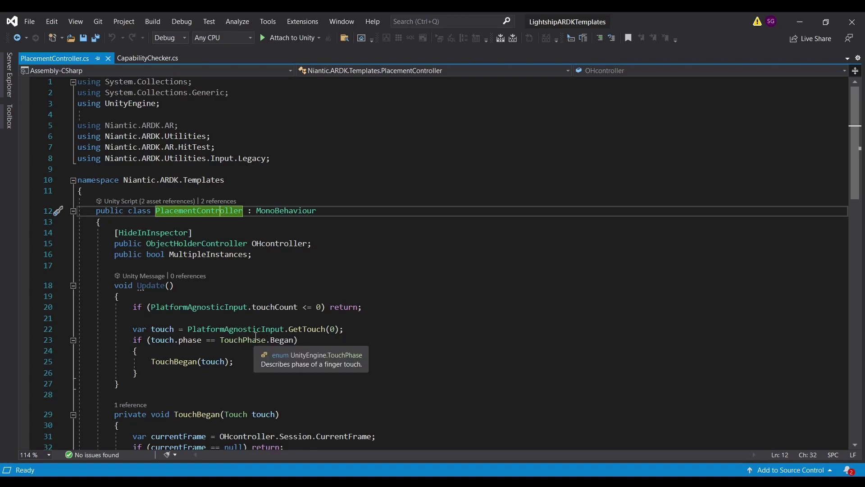
scroll(255, 337, "down", 6)
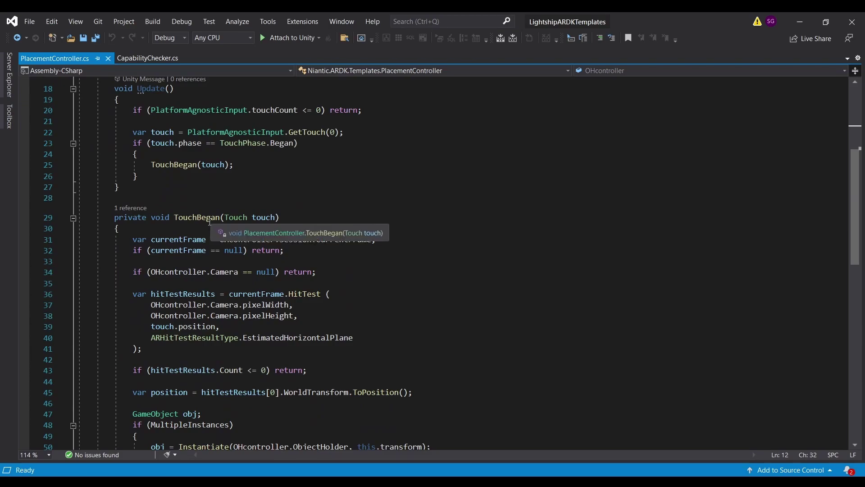
scroll(210, 222, "down", 4)
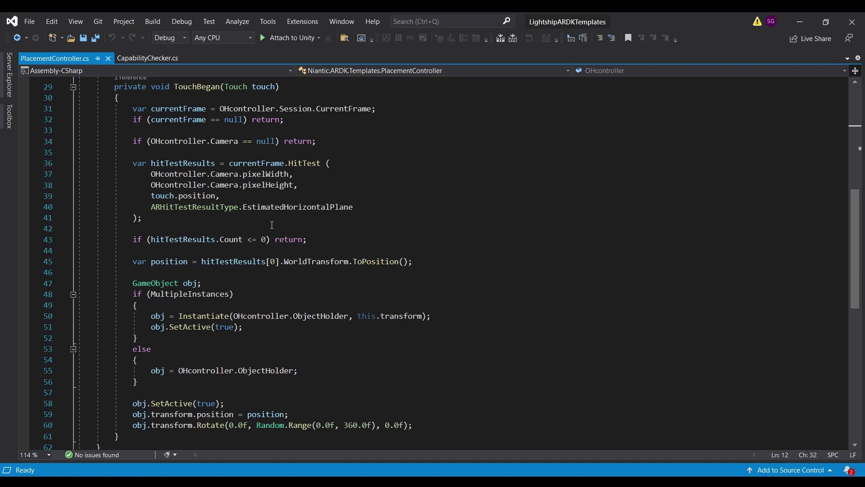
scroll(272, 225, "down", 4)
Step: Below the Rotate call in TouchBegan, add the line obj.transform.rotation = hitTestResults[0].Anchor.Transform.ToRotation();
left_click(445, 299)
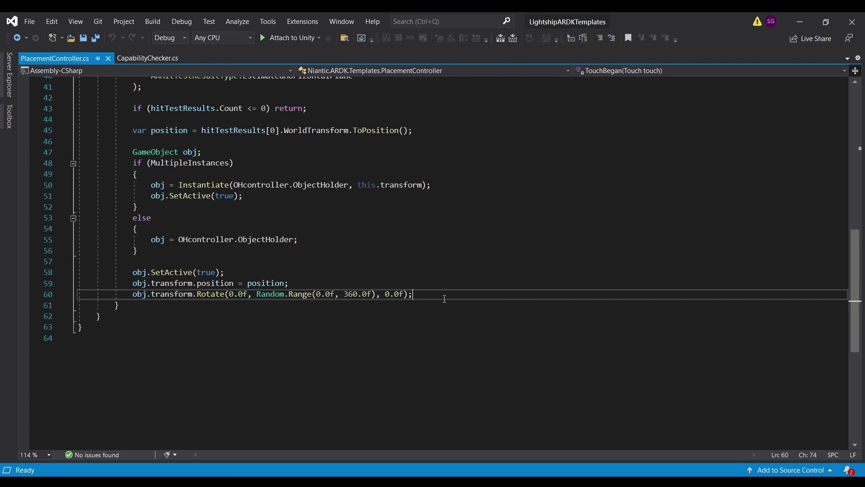
key("Return")
key("Return")
type("obj")
key("Escape")
type(".transform.")
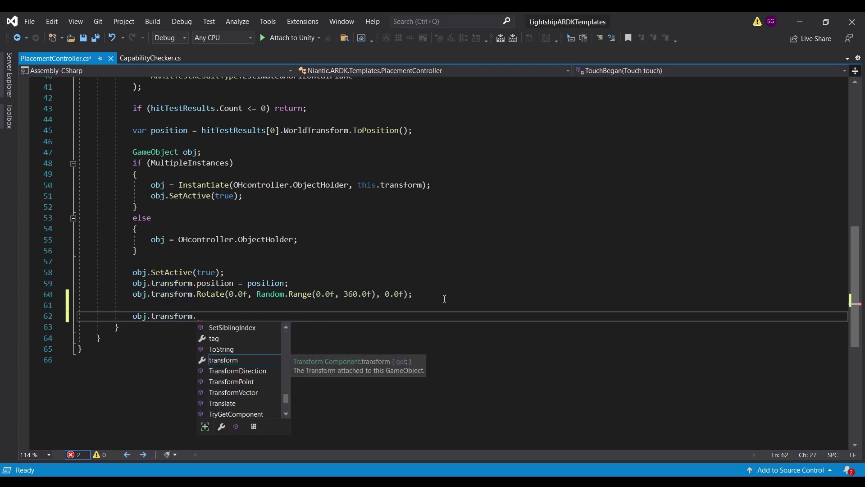
type("rotation = hitTestResults")
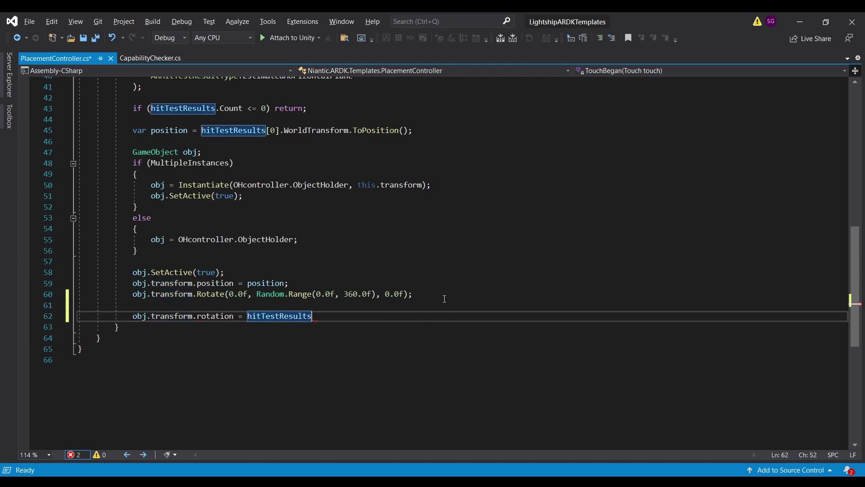
type("[0]")
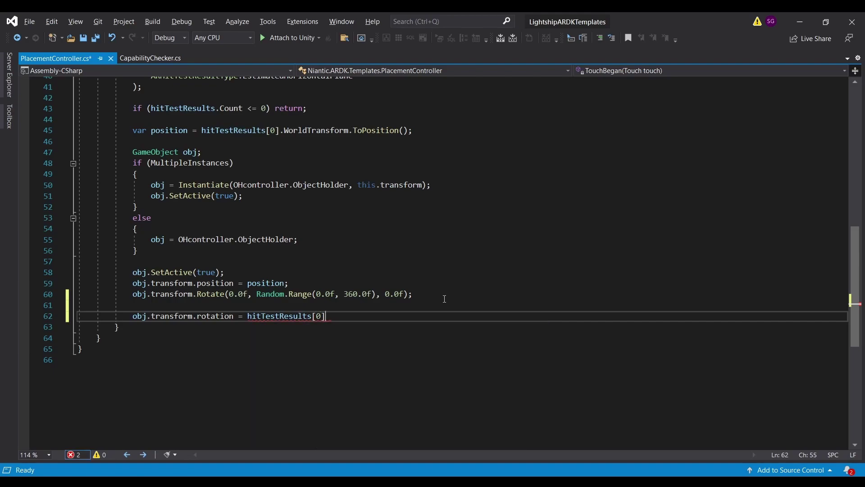
type(".Anchor.Transform.ToRotation();")
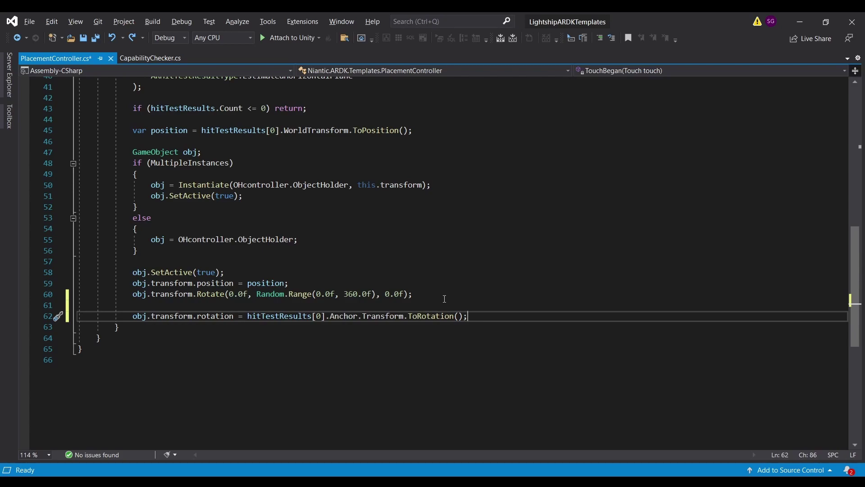
Step: Below the rotation assignment in TouchBegan, add the line obj.transform.GetChild(1).transform.Rotate(0.0f, Random.Range(0.0f, 360.0f), 0.0f);
key("Return")
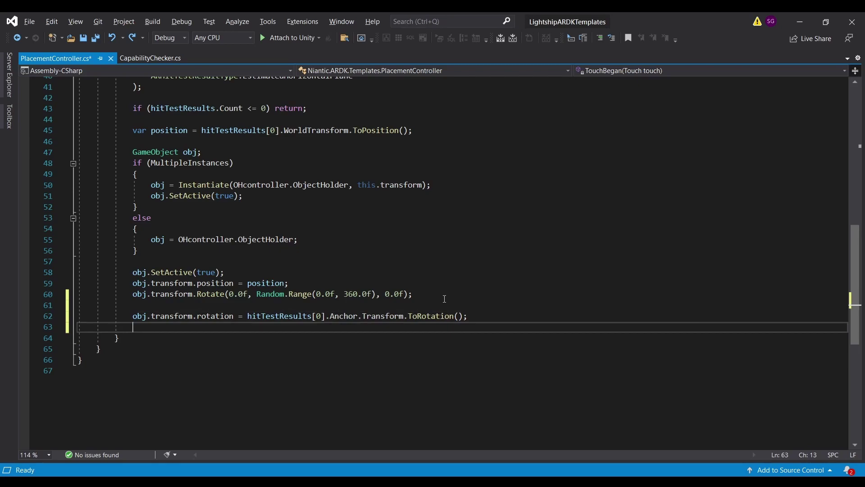
type("obj.tr")
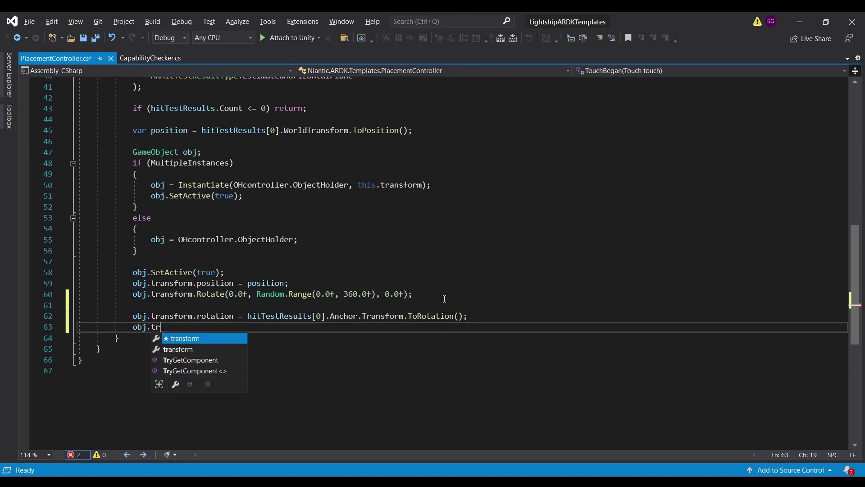
type("ansform.GetChild")
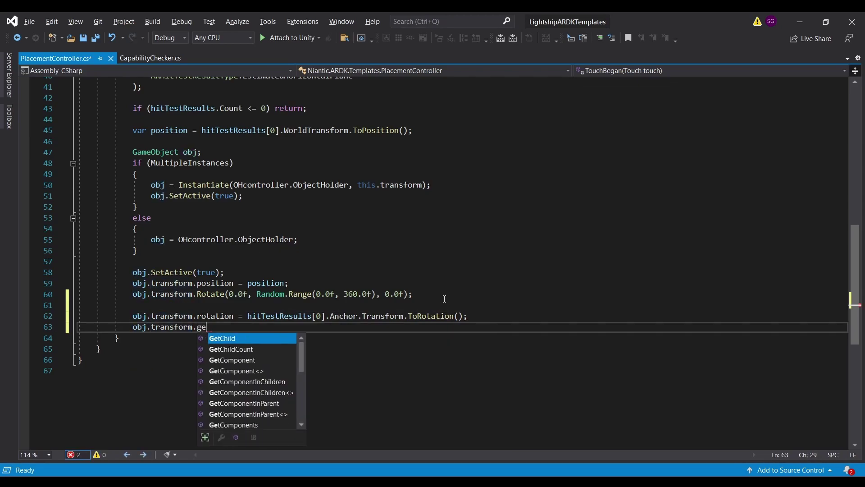
key("Tab")
type("(1)")
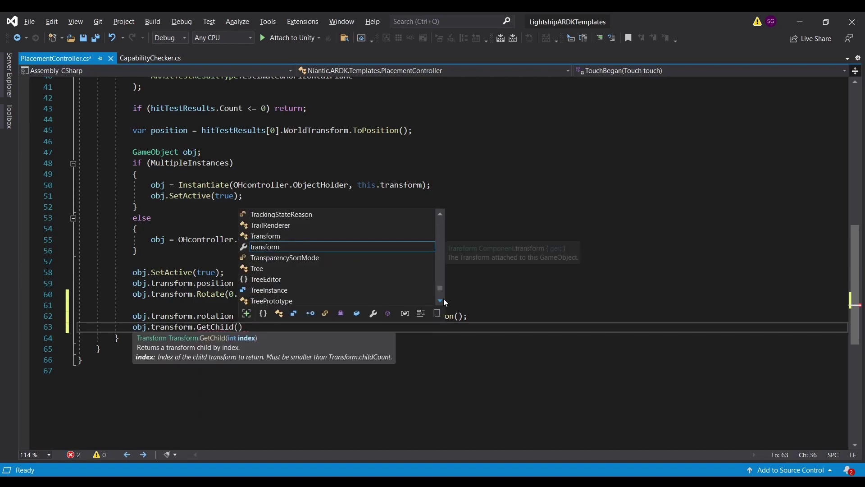
type(".transform.r")
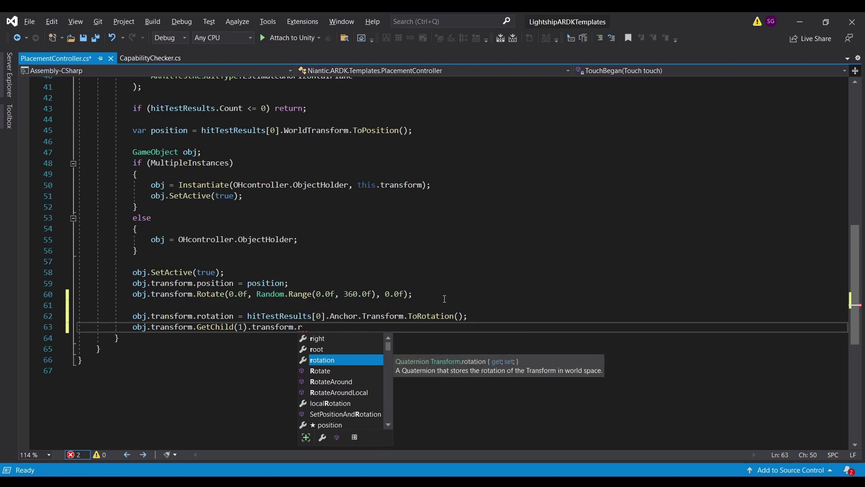
key("Down")
key("Tab")
type("(")
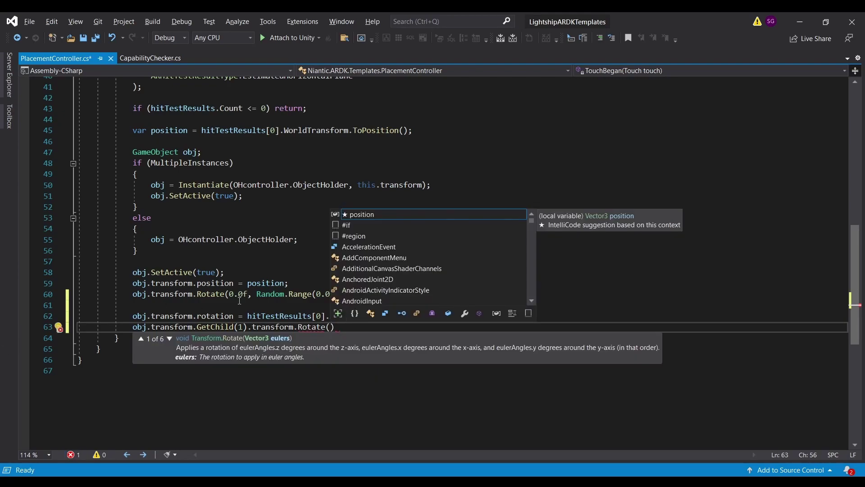
left_click_drag(229, 296, 339, 294)
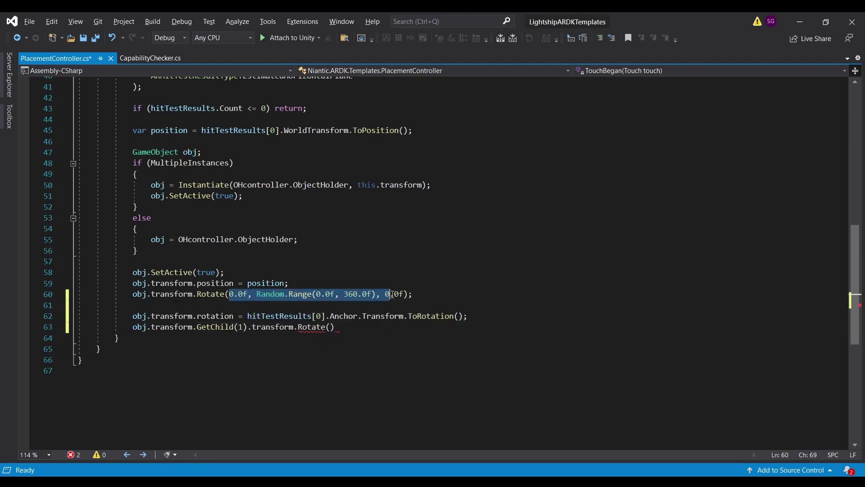
left_click(332, 327)
type("0.0f, Random.Range(0.0f, 360.0f), 0.0f")
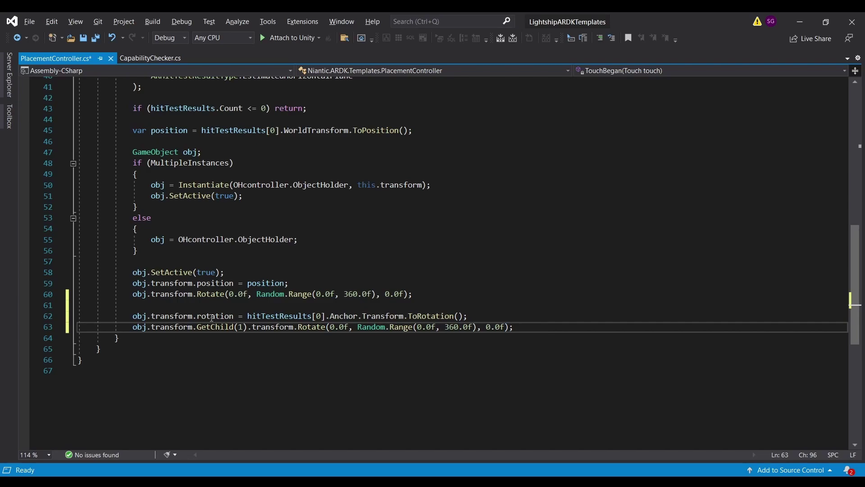
Step: Comment out the original obj.transform.Rotate call above the new rotation lines and save the PlacementController script
left_click(132, 295)
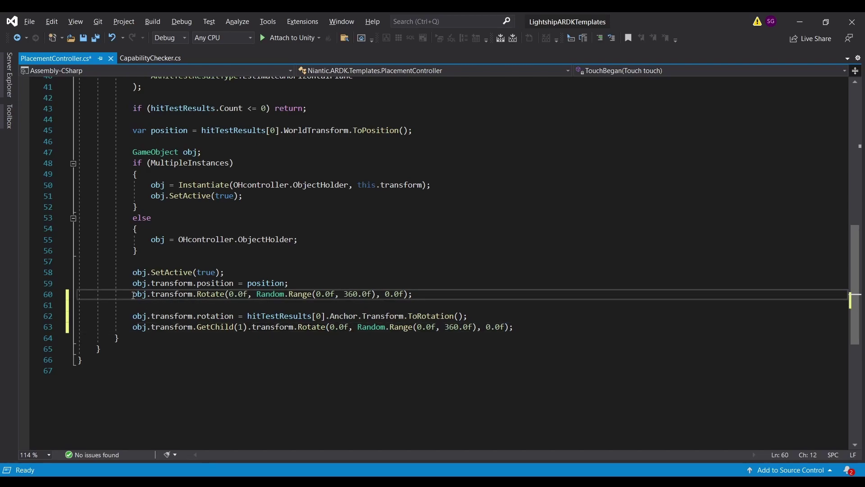
type("//")
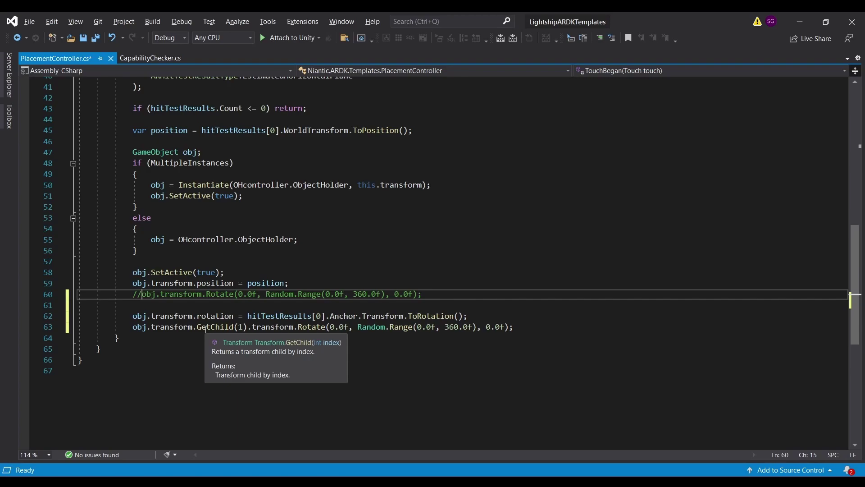
left_click(472, 272)
key("ctrl+s")
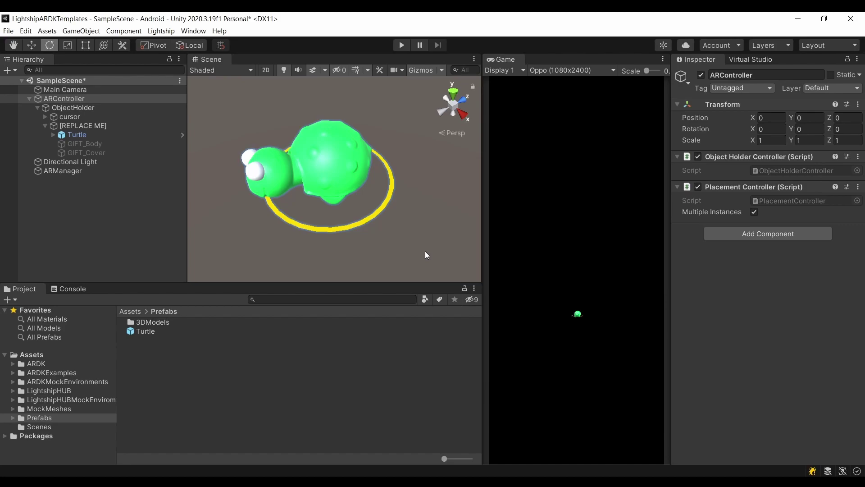
Step: Switch to Unity, run the scene in Play mode and place three turtles on the room's floor
left_click(399, 48)
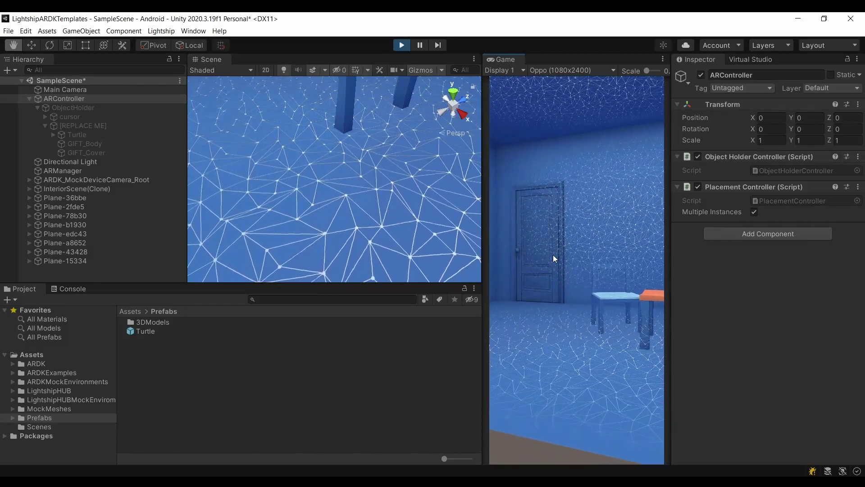
left_click(559, 331)
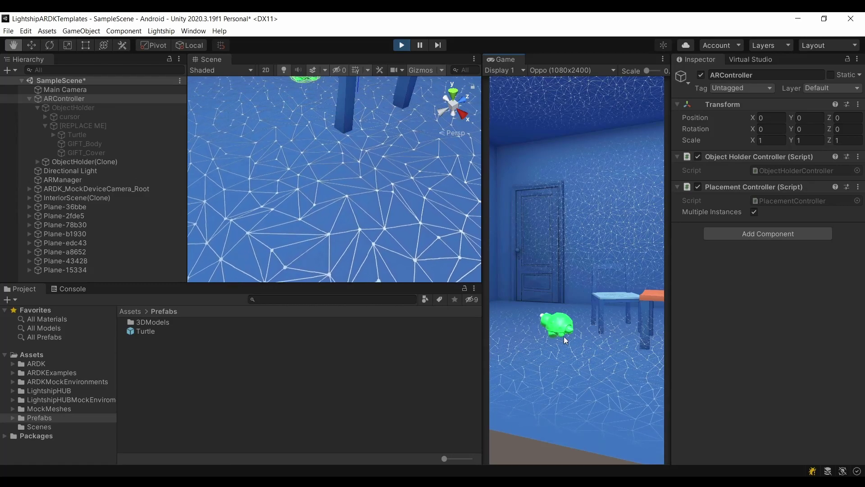
left_click(535, 332)
left_click(586, 345)
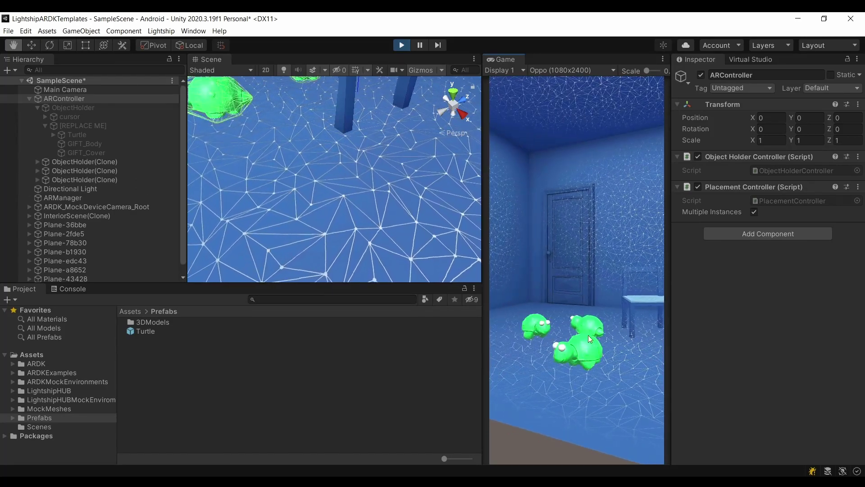
Step: Place several turtles on the wall beside the door to test their alignment with vertical planes
mouse_move(594, 330)
right_mouse_down()
mouse_move(601, 265)
mouse_move(588, 269)
right_mouse_up()
left_click(601, 253)
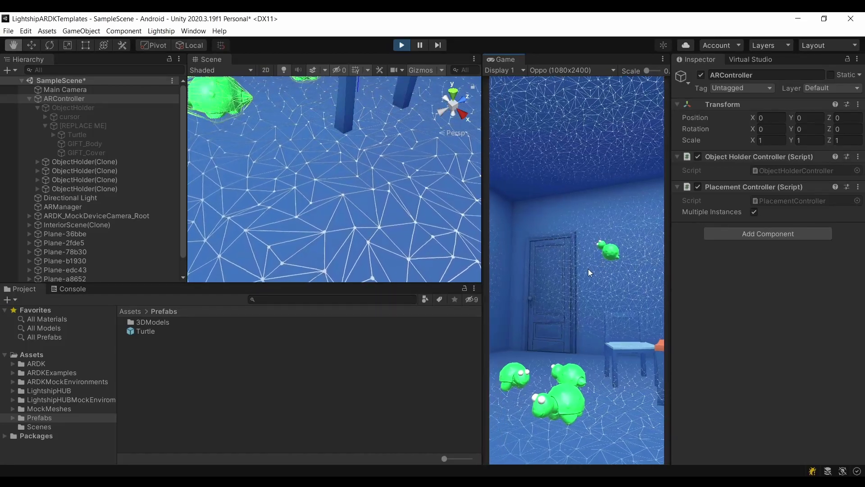
left_click(582, 290)
right_click_drag(603, 299, 627, 296)
left_click(622, 294)
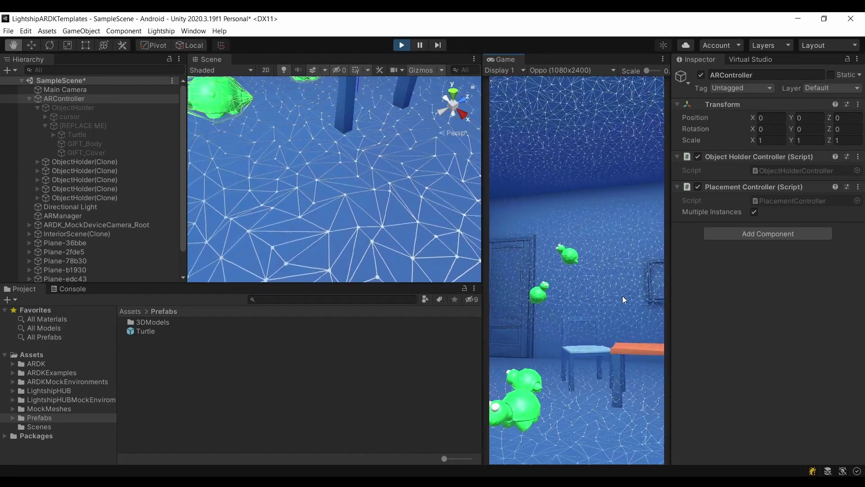
Step: Look up in the mock room and place turtles on the ceiling to test their orientation there
right_click_drag(629, 215, 601, 163)
left_click(601, 163)
right_click_drag(587, 216, 553, 187)
left_click(553, 187)
right_click_drag(576, 244, 551, 205)
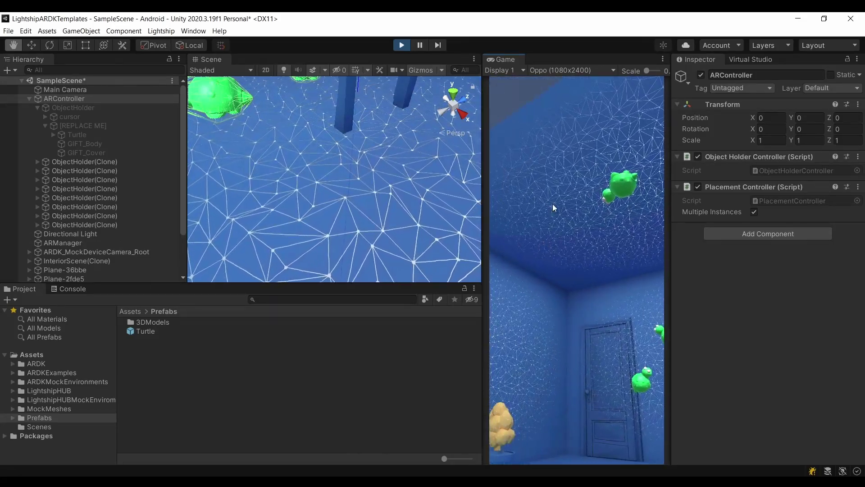
left_click(552, 205)
Step: Place more turtles across the room's walls and ceiling to test plane alignment and random rotation further
left_click(539, 336)
mouse_move(567, 350)
right_mouse_down()
mouse_move(629, 347)
mouse_move(604, 364)
mouse_move(647, 354)
mouse_move(581, 293)
mouse_move(552, 233)
mouse_move(620, 210)
right_mouse_up()
left_click(629, 347)
left_click(604, 364)
left_click(605, 342)
left_click(620, 210)
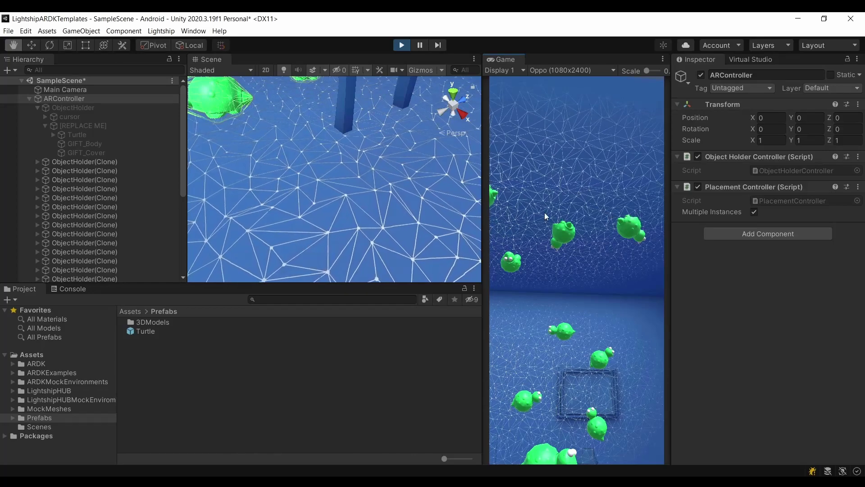
Step: Collapse ARController in the scene hierarchy and examine ARManager's AR Plane Manager settings for the plane prefab and detected plane types
left_click(29, 98)
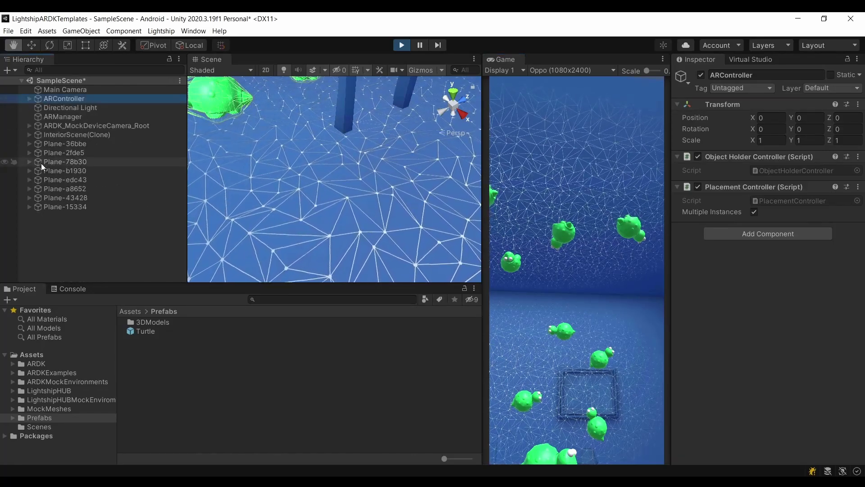
left_click(59, 118)
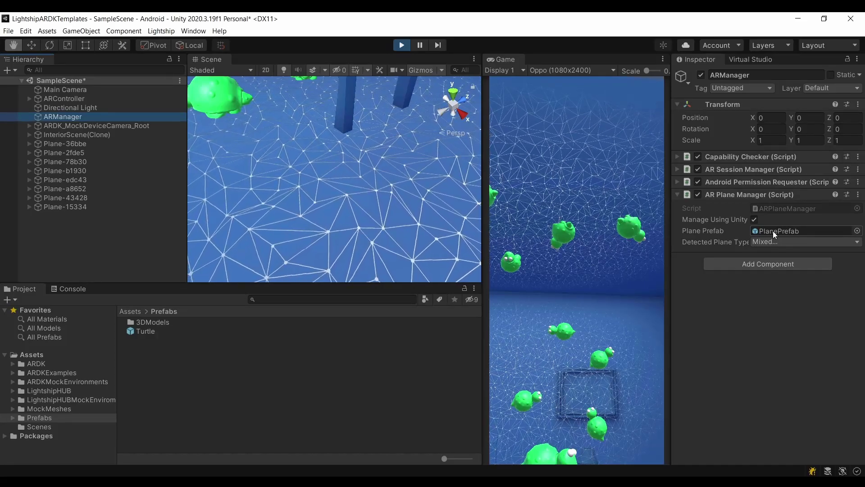
right_click_drag(574, 212, 569, 366)
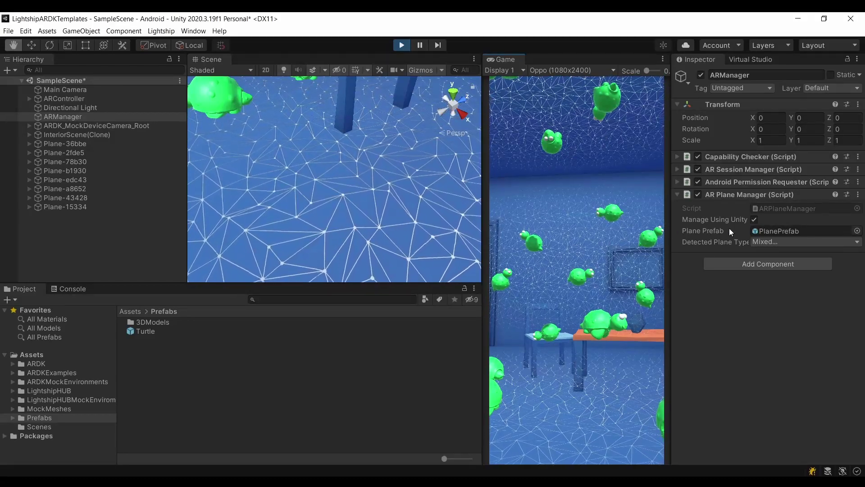
key("e")
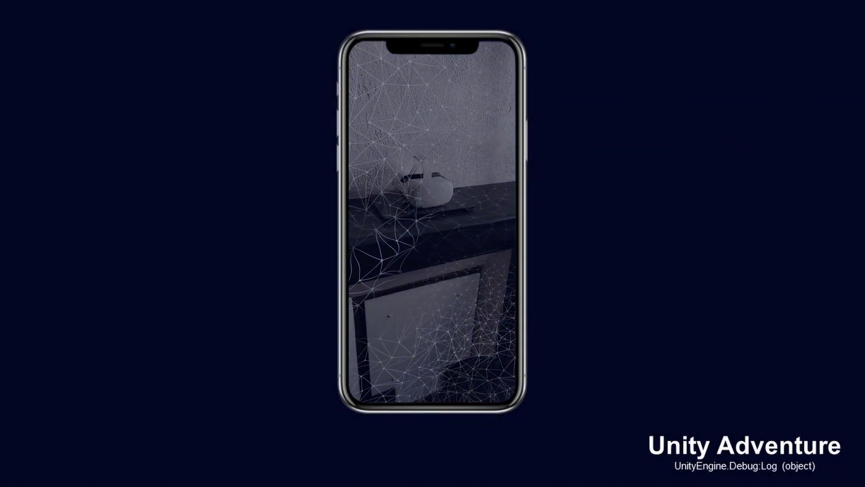